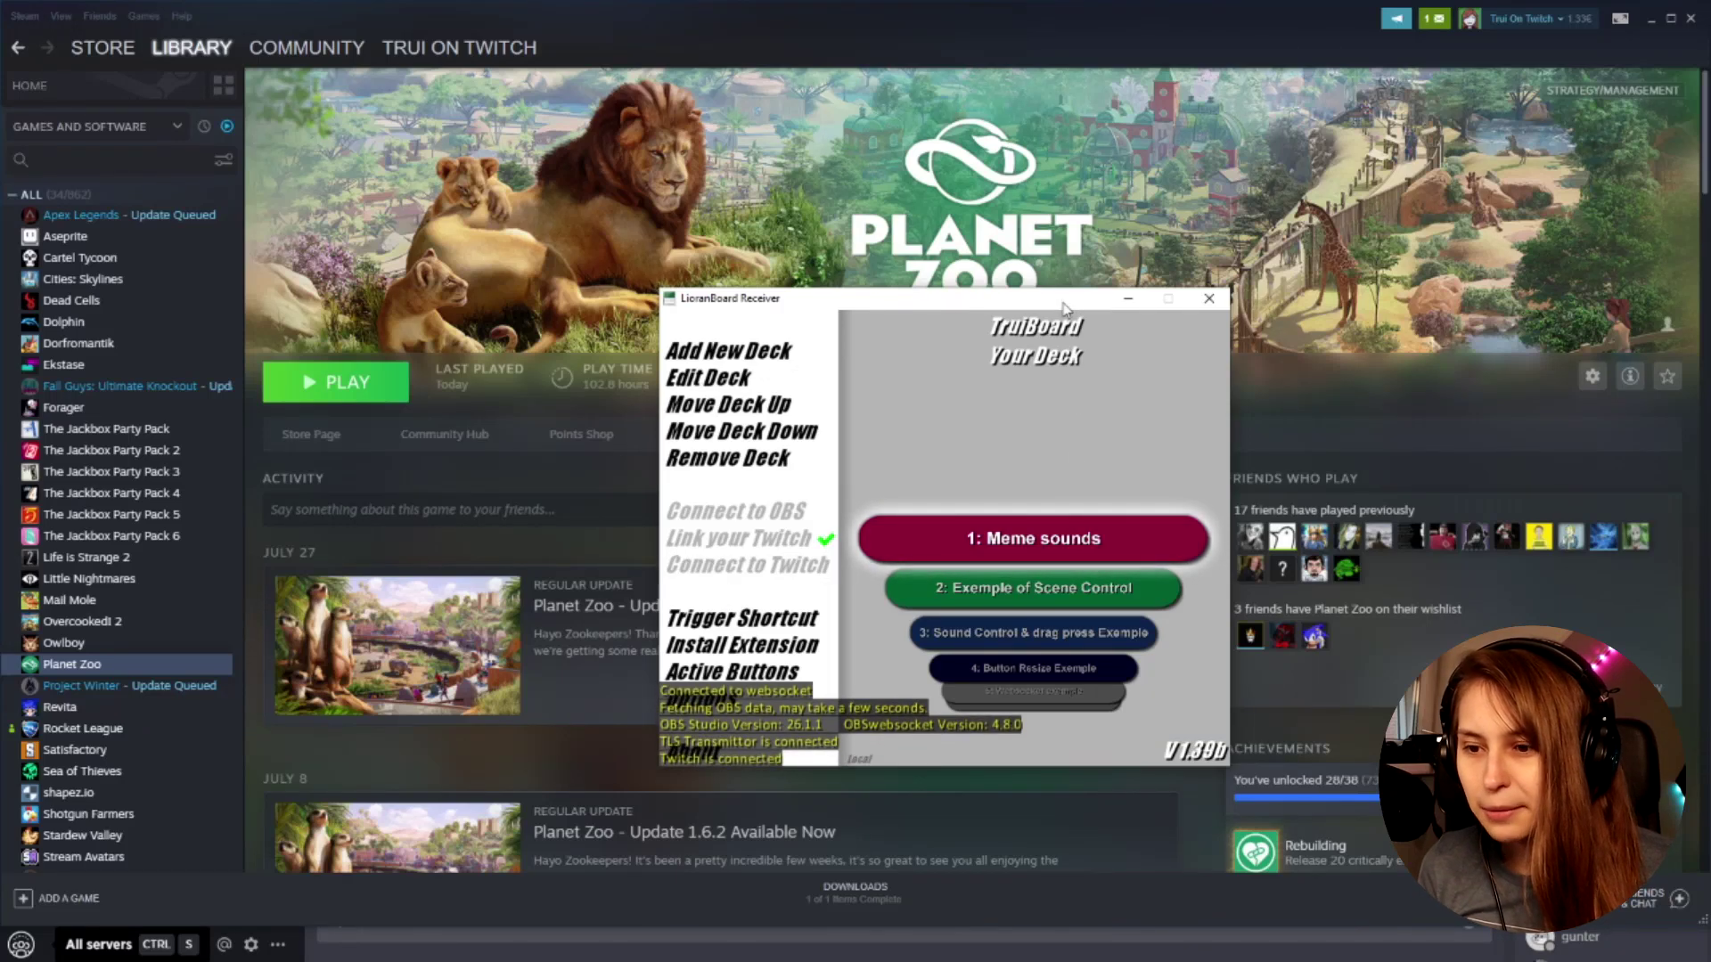
# - Move the Receiver window up so the 6: Camera Switch deck shows in the list
pyautogui.moveTo(988, 296); pyautogui.dragTo(977, 221)
pyautogui.scroll(-2, 1076, 428)
pyautogui.scroll(-1, 1069, 468)
pyautogui.scroll(-1, 1062, 513)
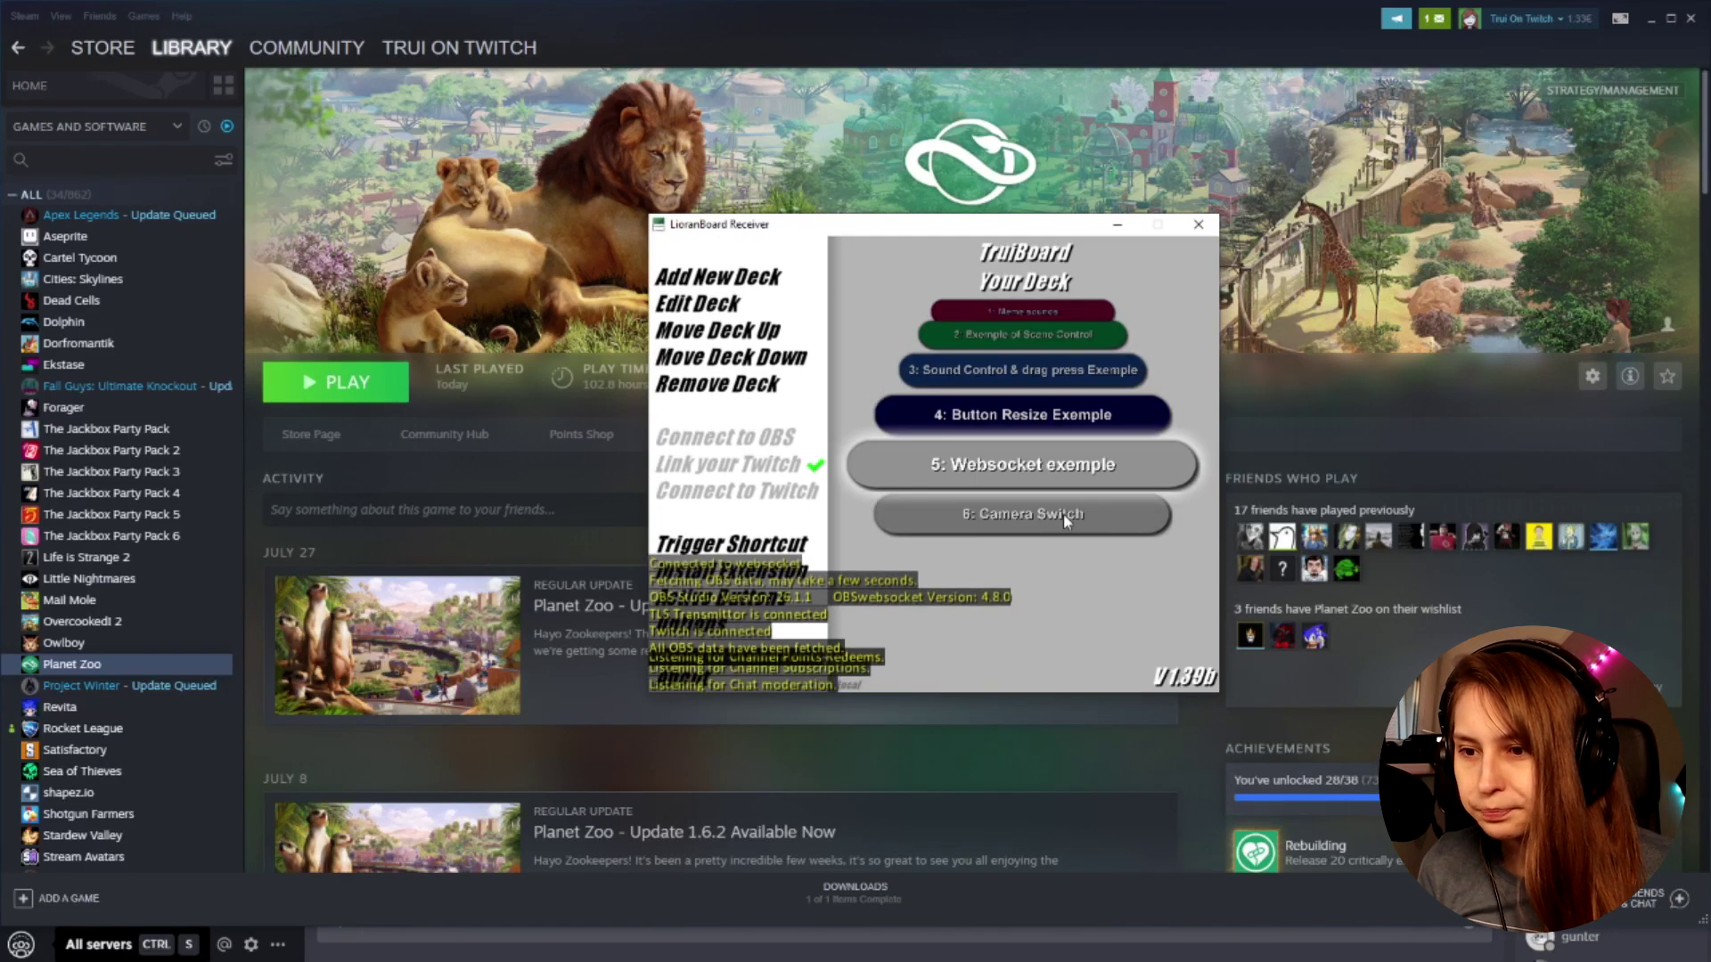
# - Create a blank button named 'Test' on the Camera Switch deck
pyautogui.click(1016, 533)
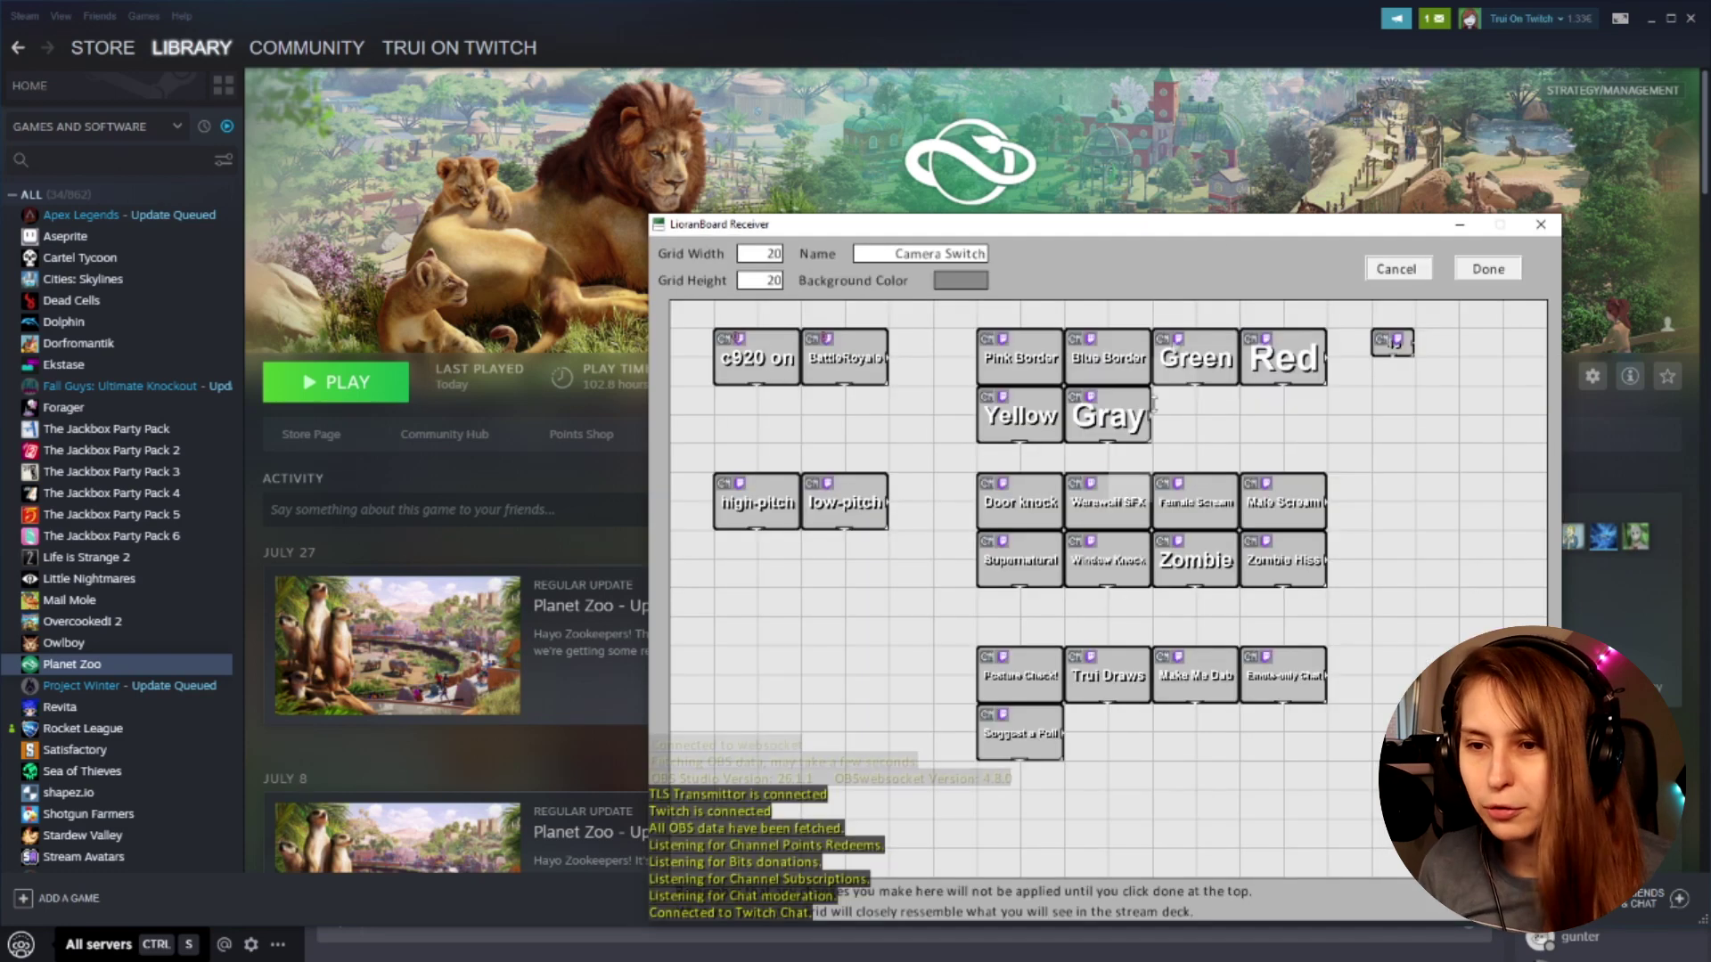
pyautogui.moveTo(1232, 231); pyautogui.dragTo(1152, 127)
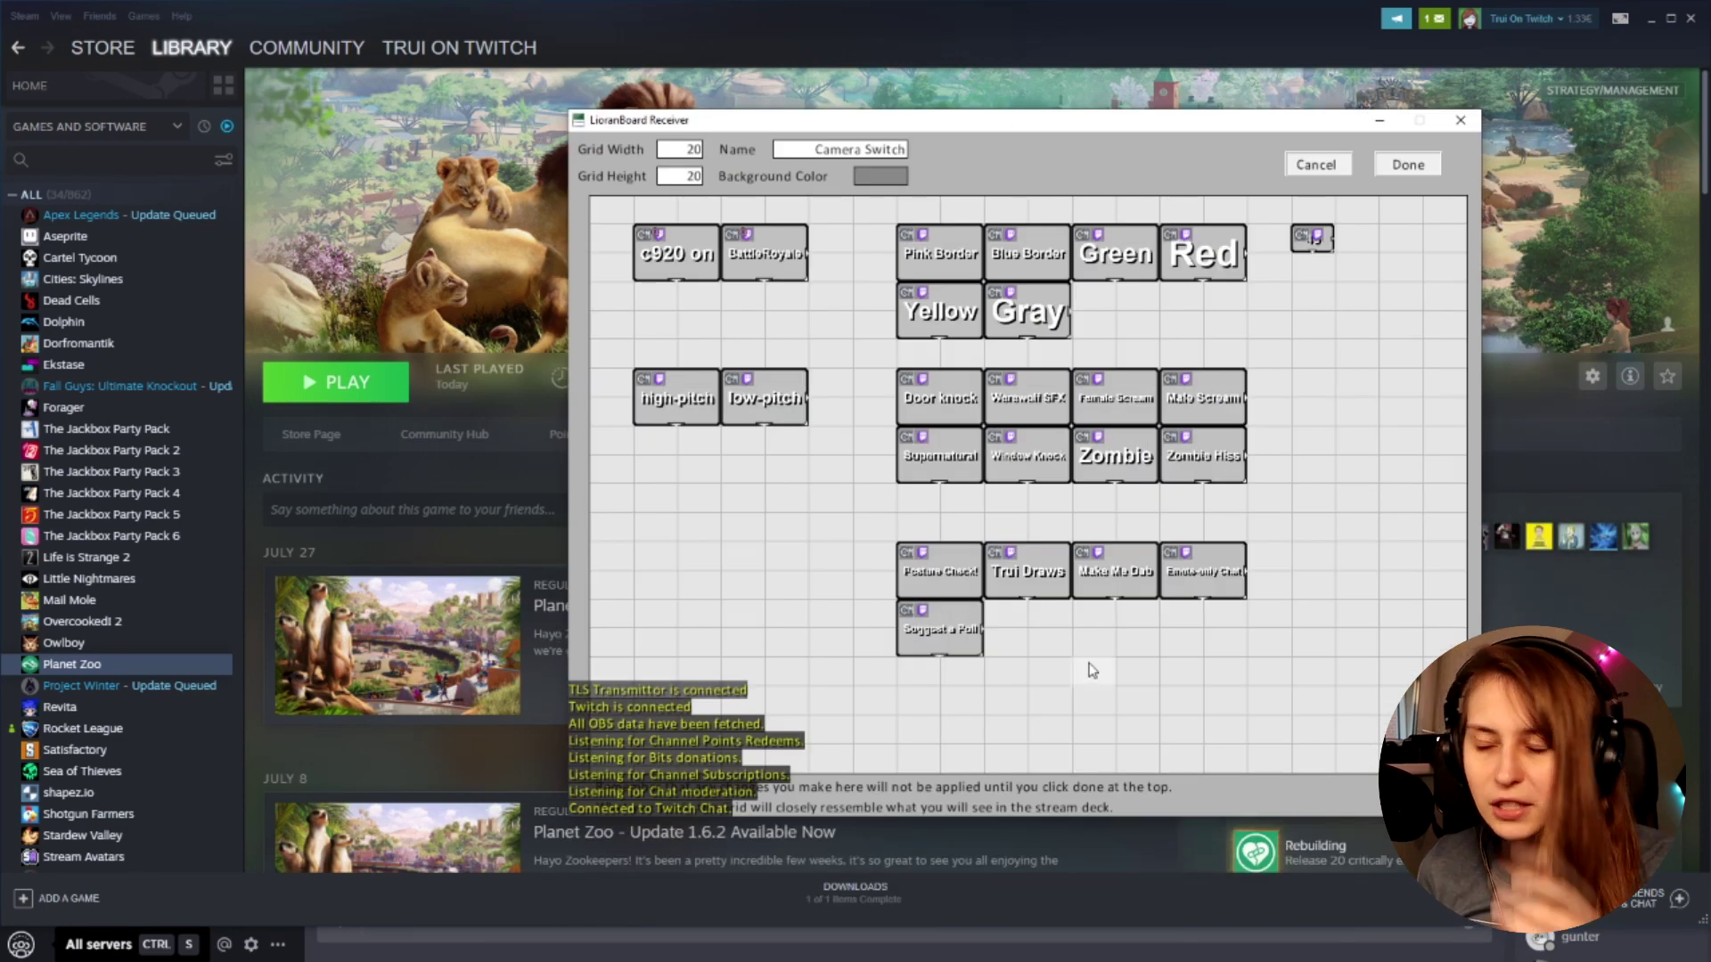
pyautogui.click(713, 484)
pyautogui.click(786, 255)
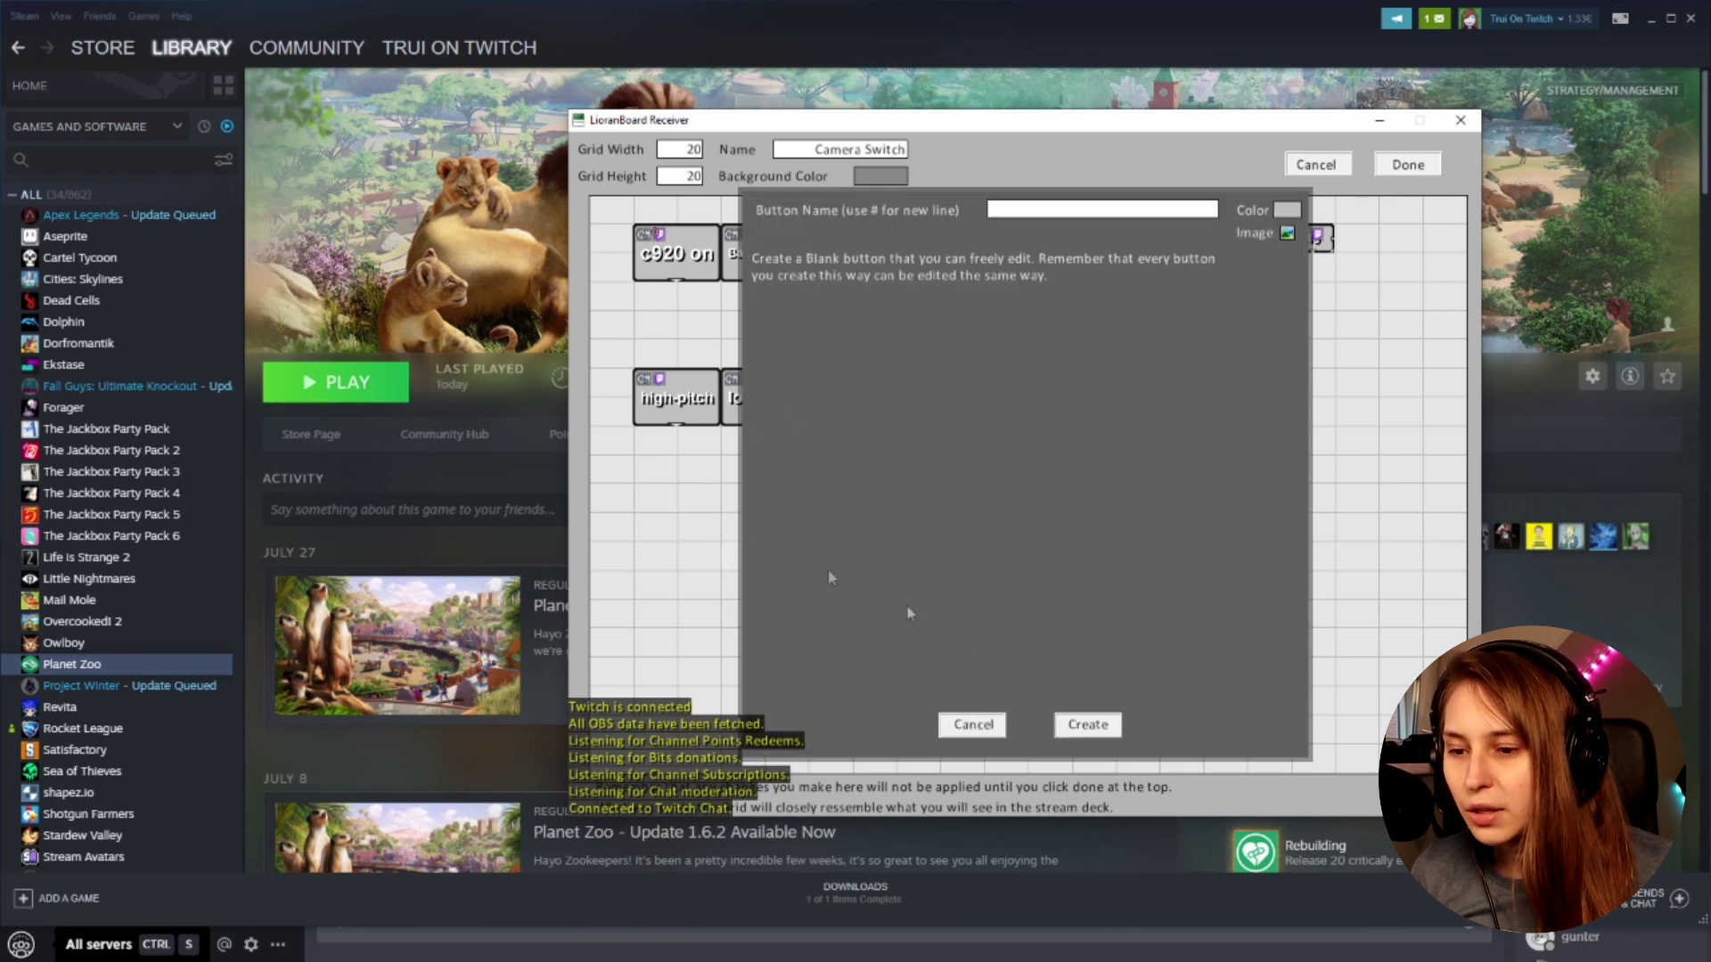
pyautogui.click(1054, 217)
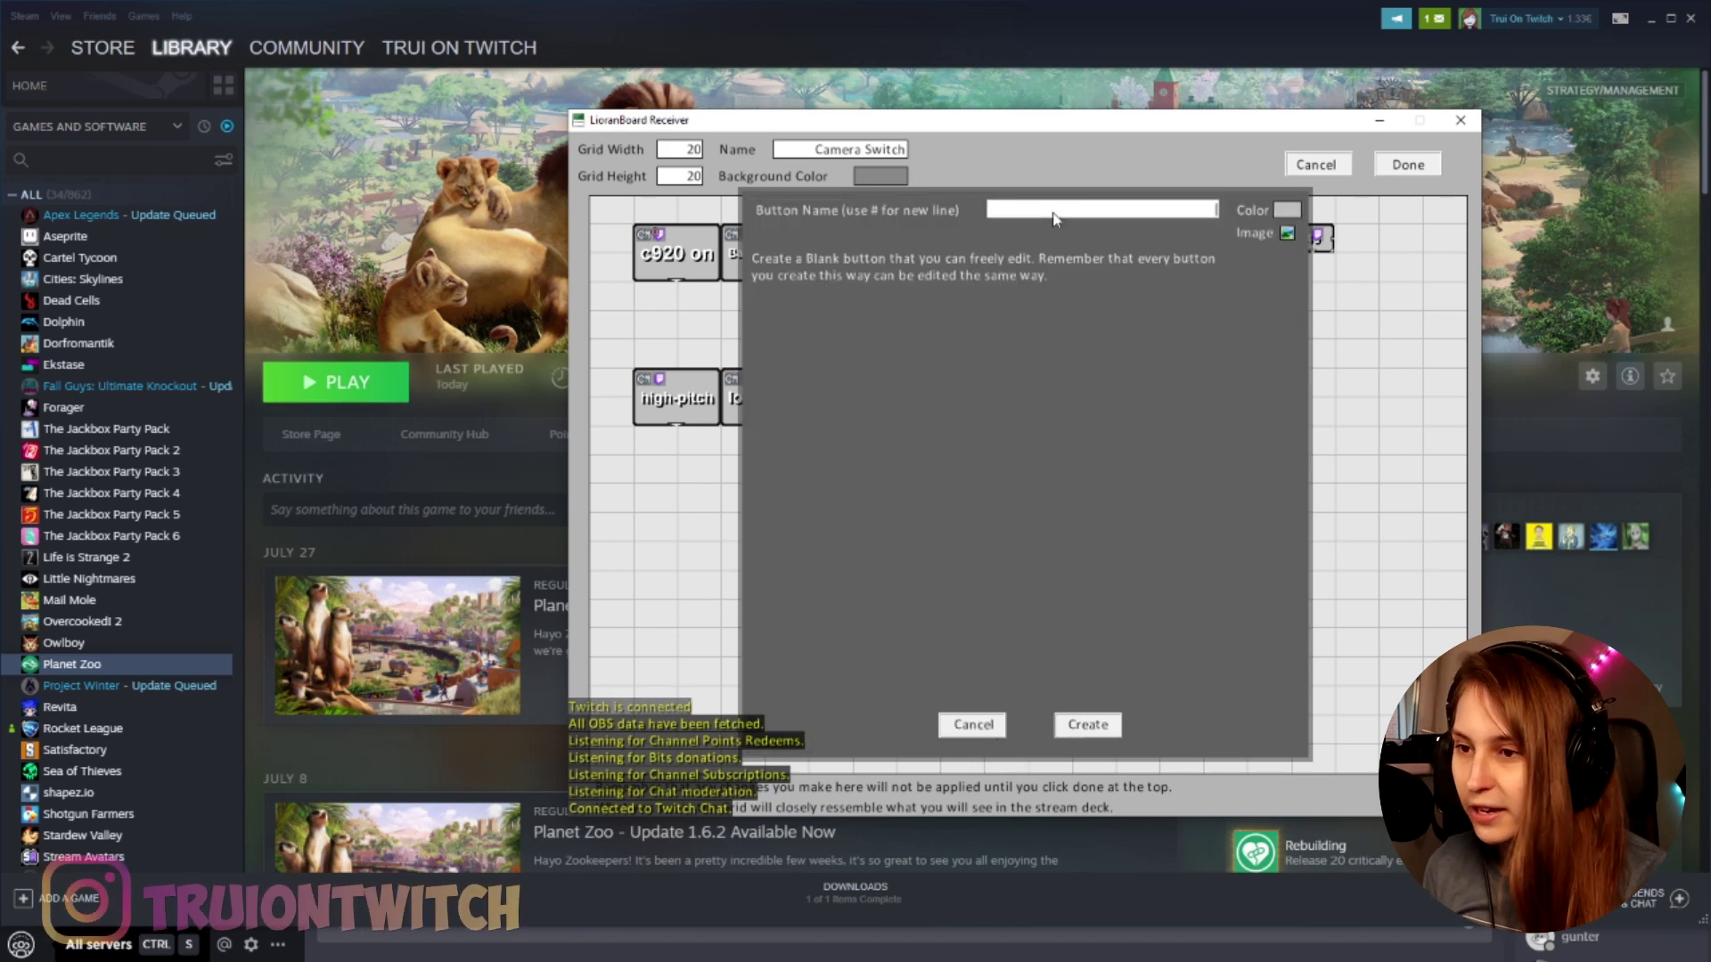
pyautogui.write('Test')
pyautogui.click(1078, 730)
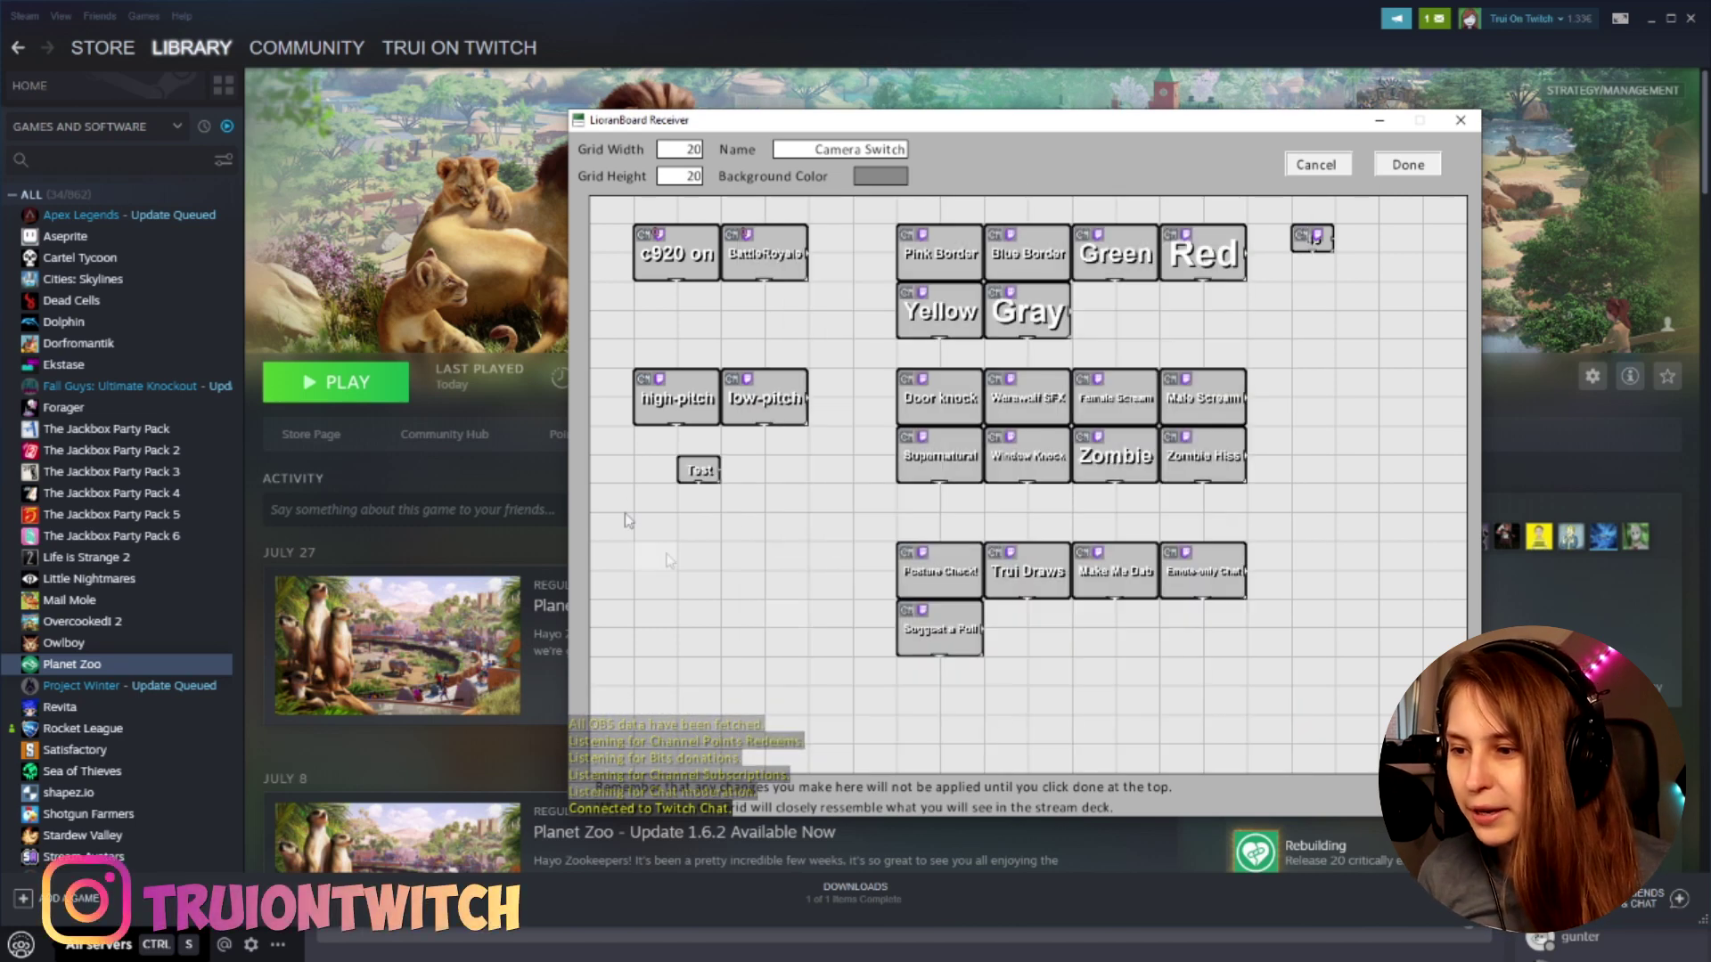
# - Enlarge the Test button to about two by two cells and open its command editor
pyautogui.moveTo(726, 487); pyautogui.dragTo(766, 513)
pyautogui.rightClick(709, 497)
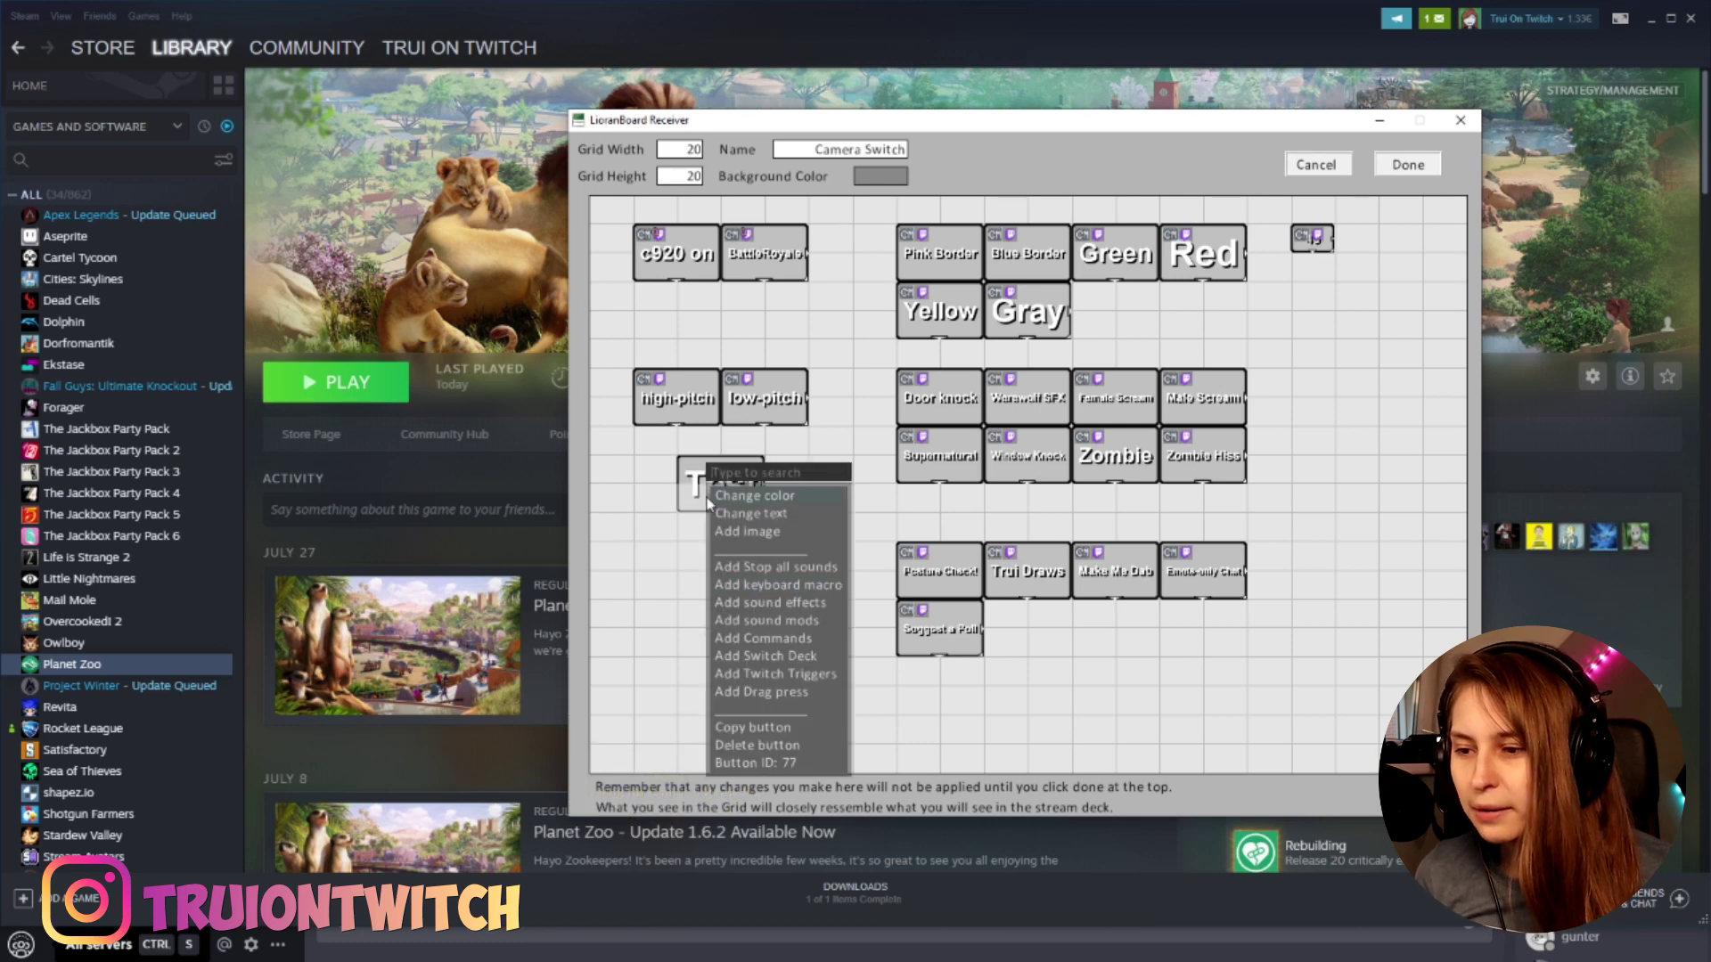
pyautogui.click(762, 640)
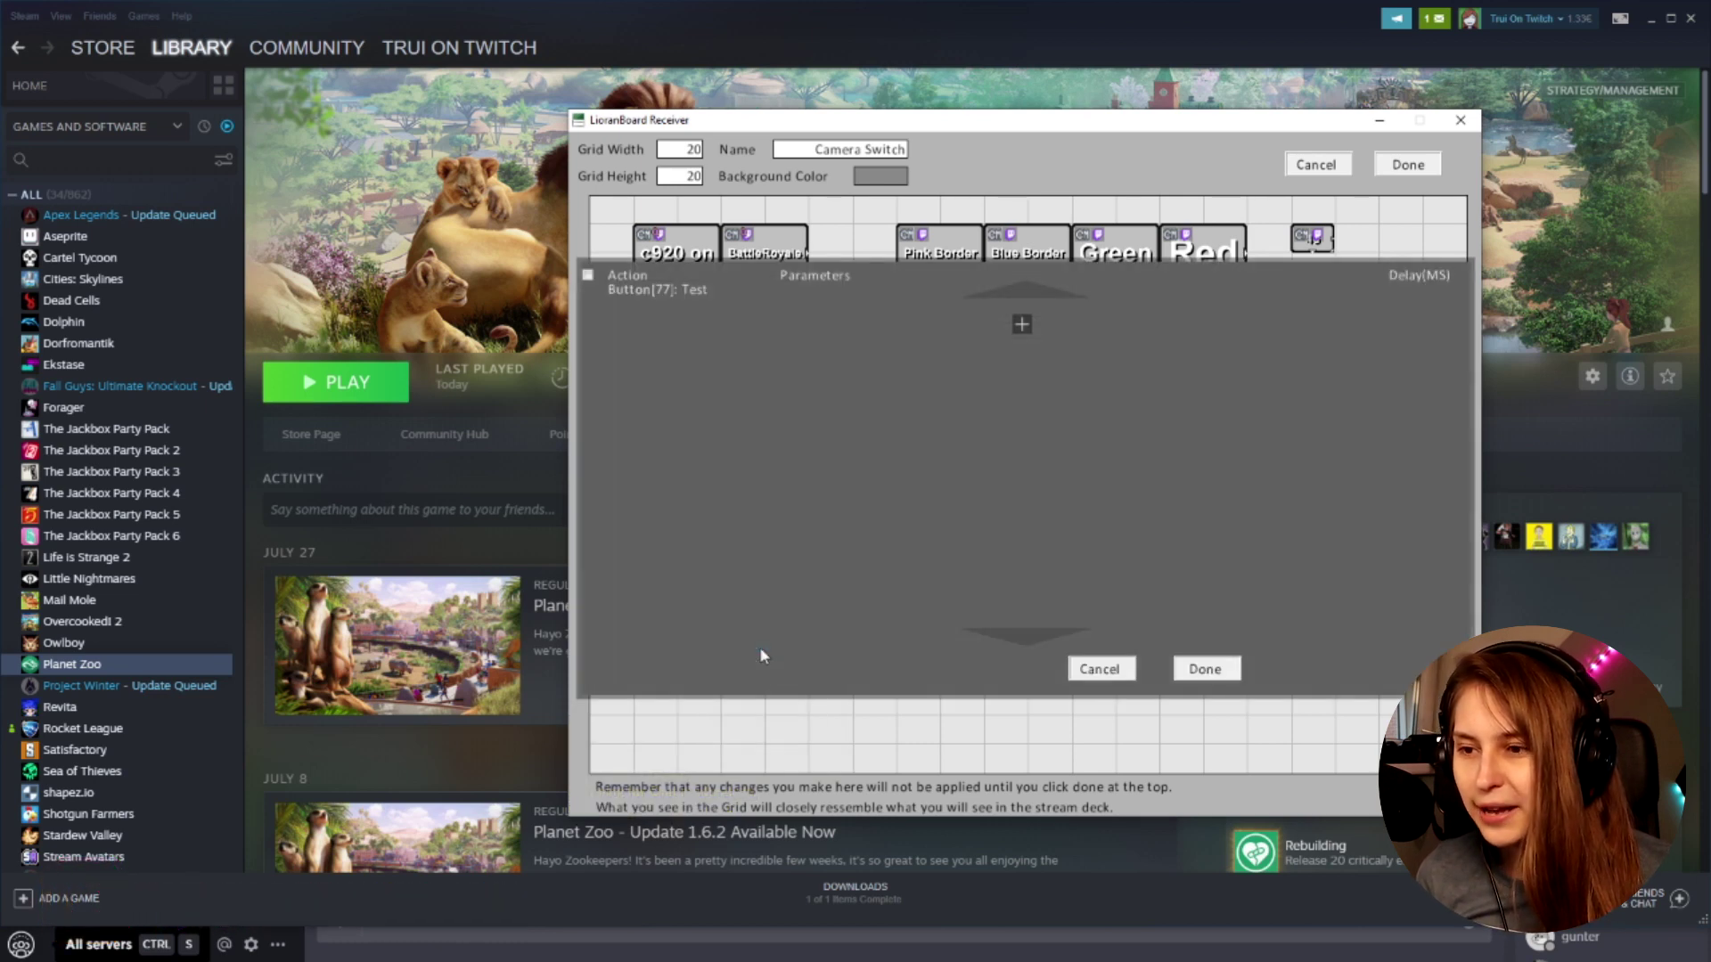
# - Add a first command row to the Test button and show its command-type choices
pyautogui.click(1023, 324)
pyautogui.click(693, 341)
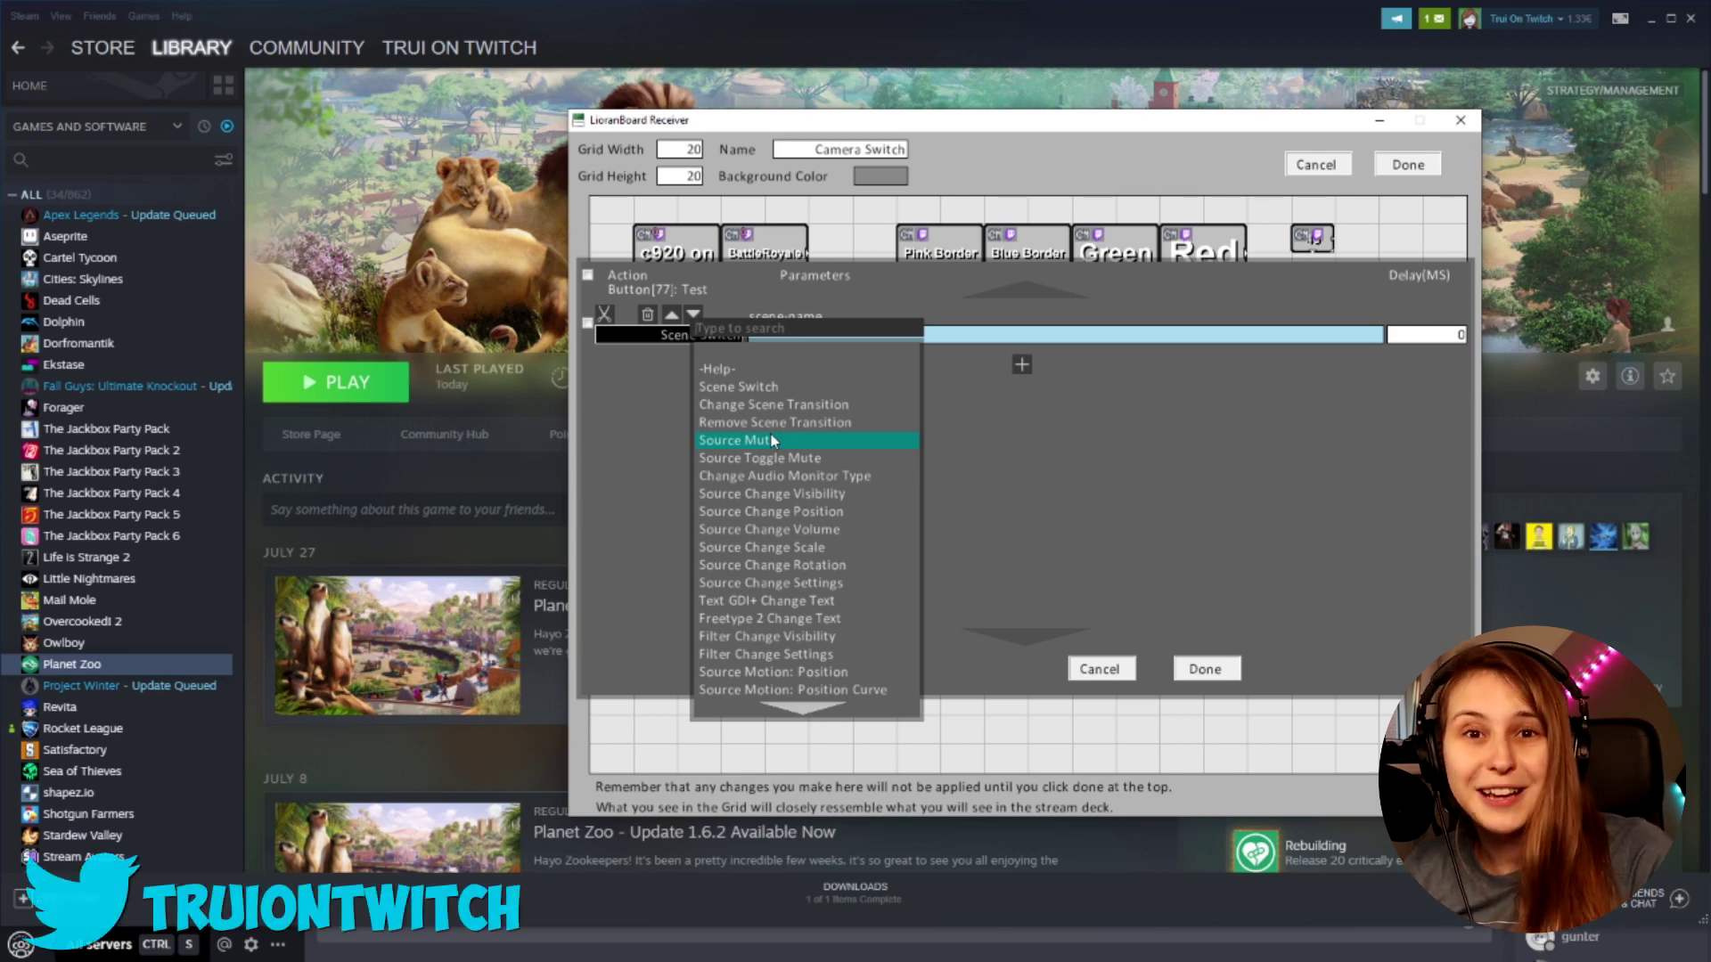
pyautogui.scroll(-1, 787, 497)
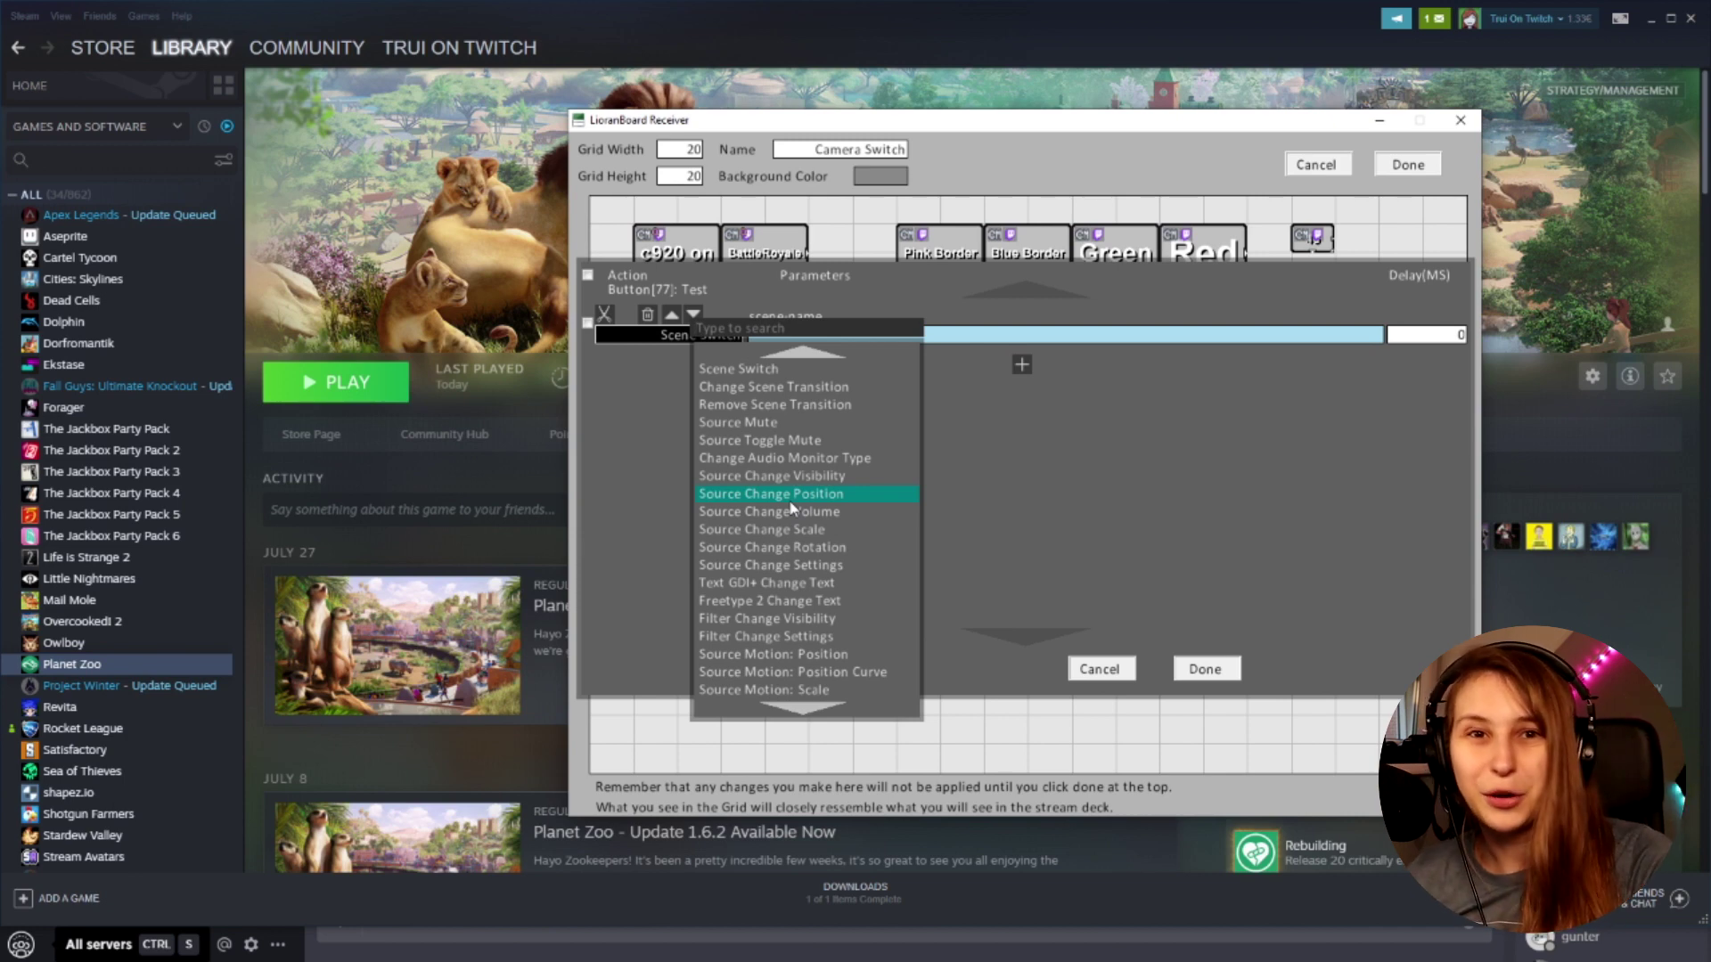
pyautogui.scroll(-1, 793, 506)
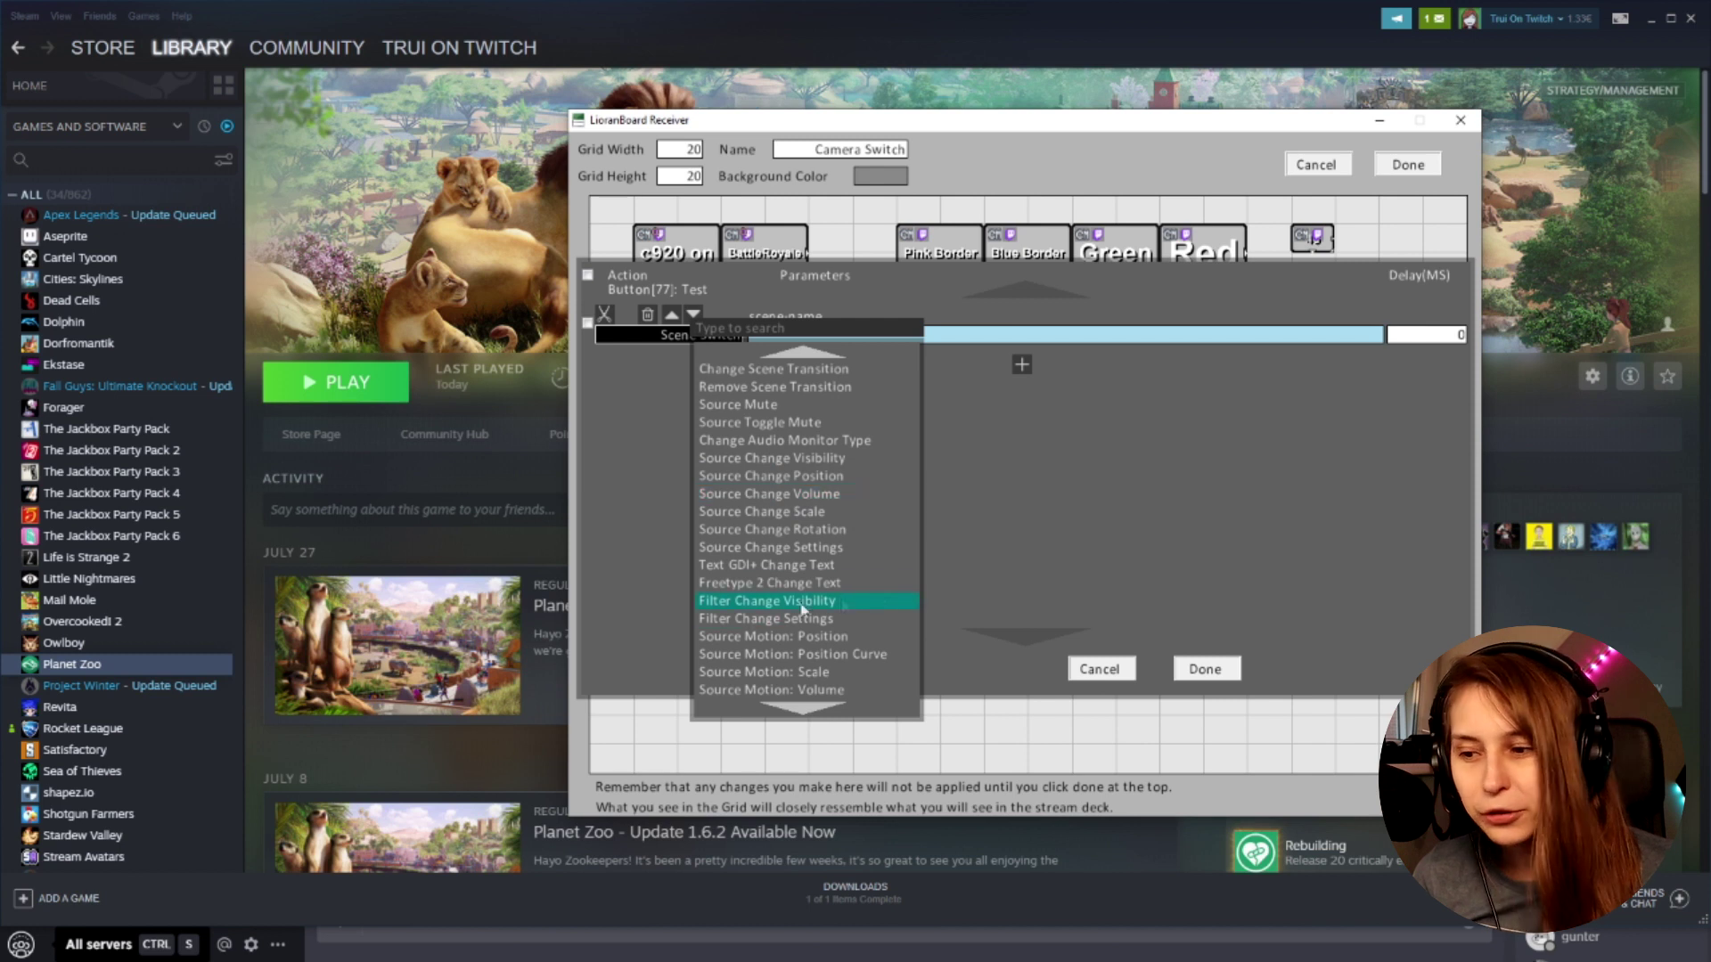
pyautogui.scroll(-1, 879, 495)
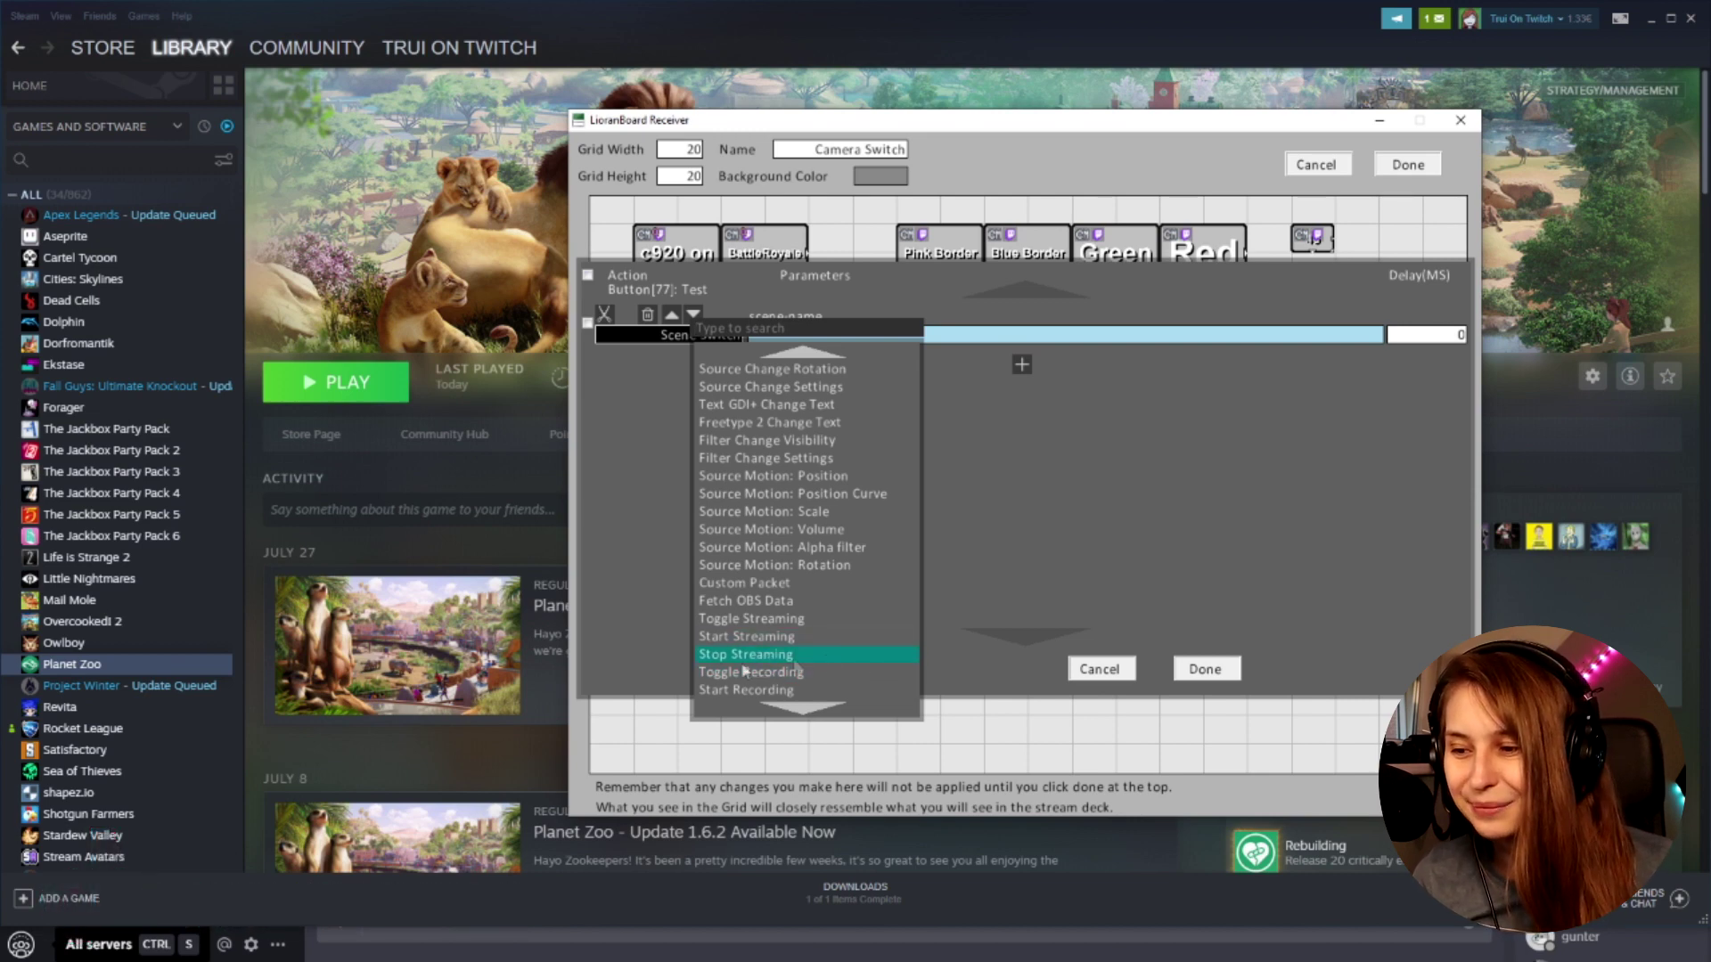
pyautogui.scroll(-1, 744, 671)
pyautogui.scroll(-1, 799, 639)
pyautogui.scroll(-1, 800, 639)
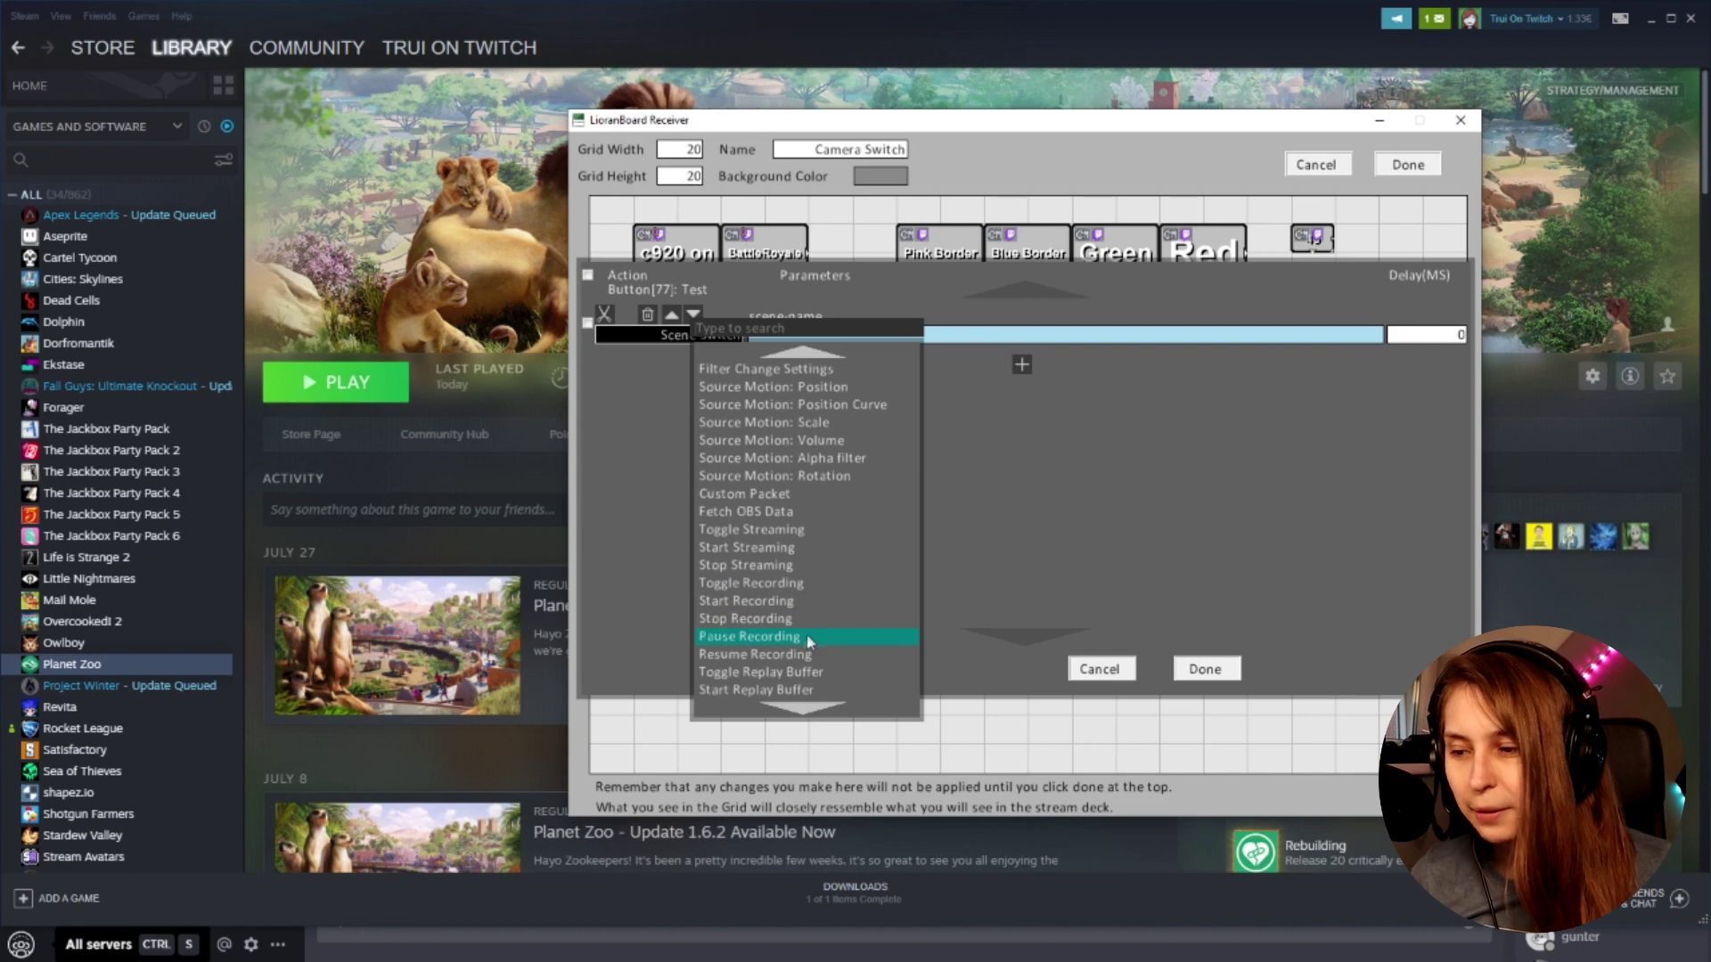
pyautogui.scroll(-2, 815, 634)
pyautogui.scroll(-2, 883, 634)
pyautogui.scroll(-1, 882, 633)
pyautogui.scroll(-2, 883, 628)
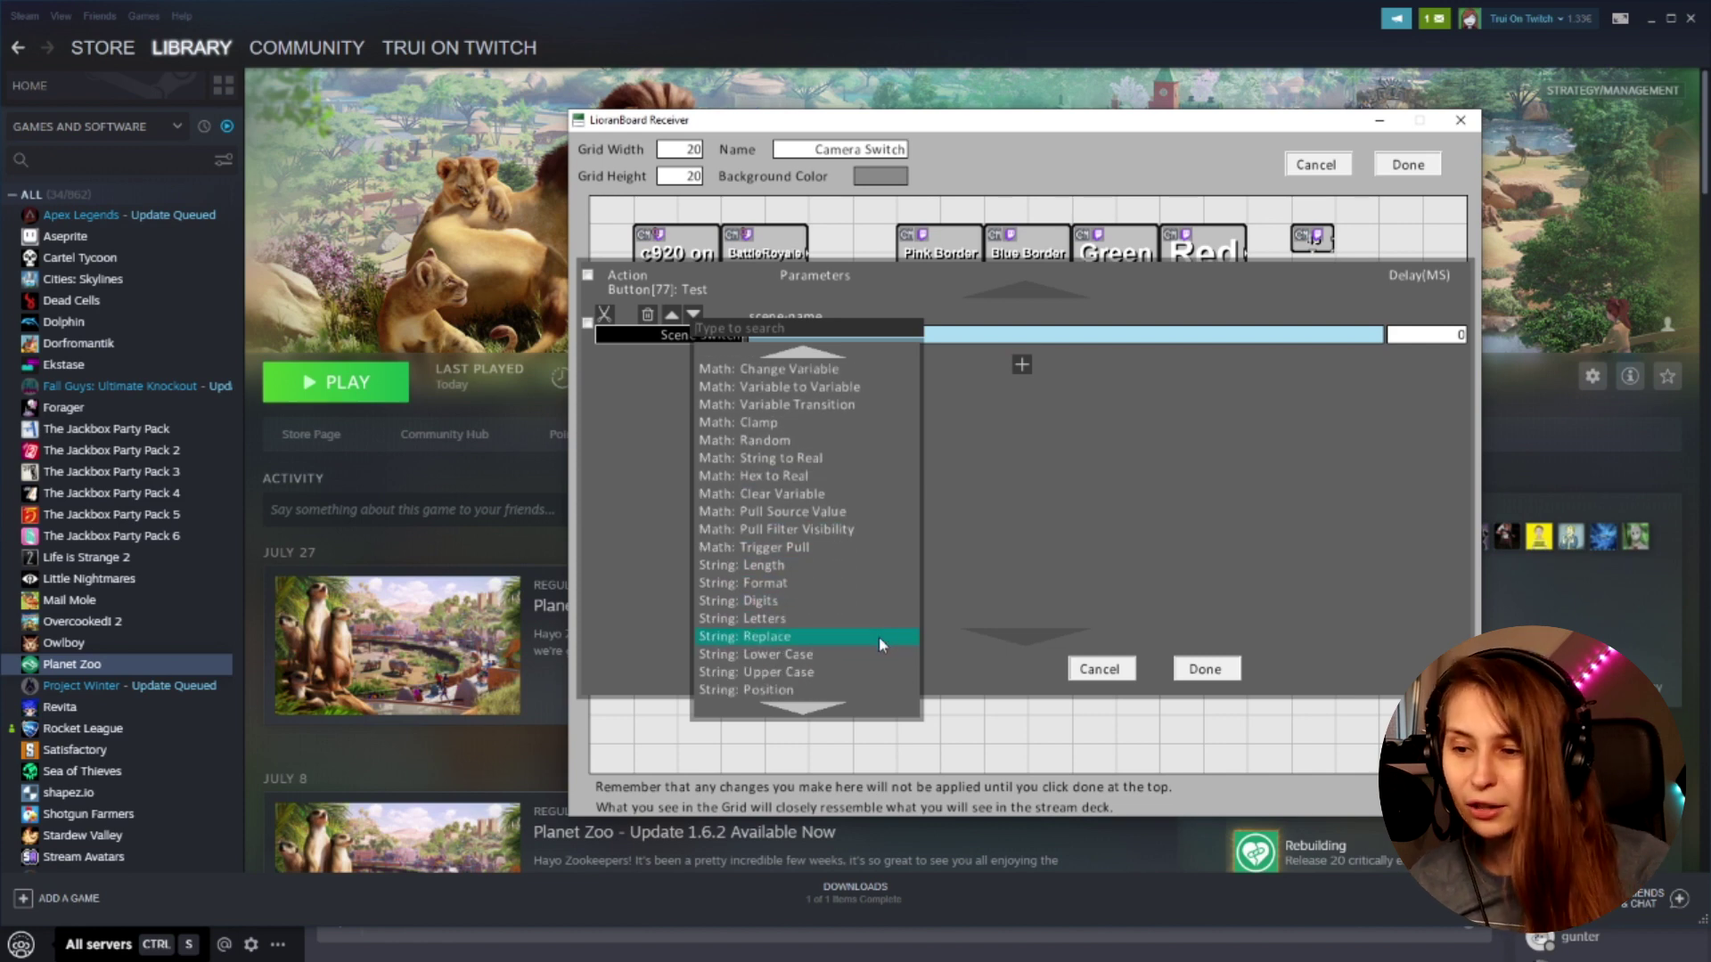
pyautogui.scroll(-1, 878, 637)
pyautogui.scroll(-2, 877, 636)
pyautogui.scroll(-1, 875, 634)
pyautogui.scroll(-2, 847, 601)
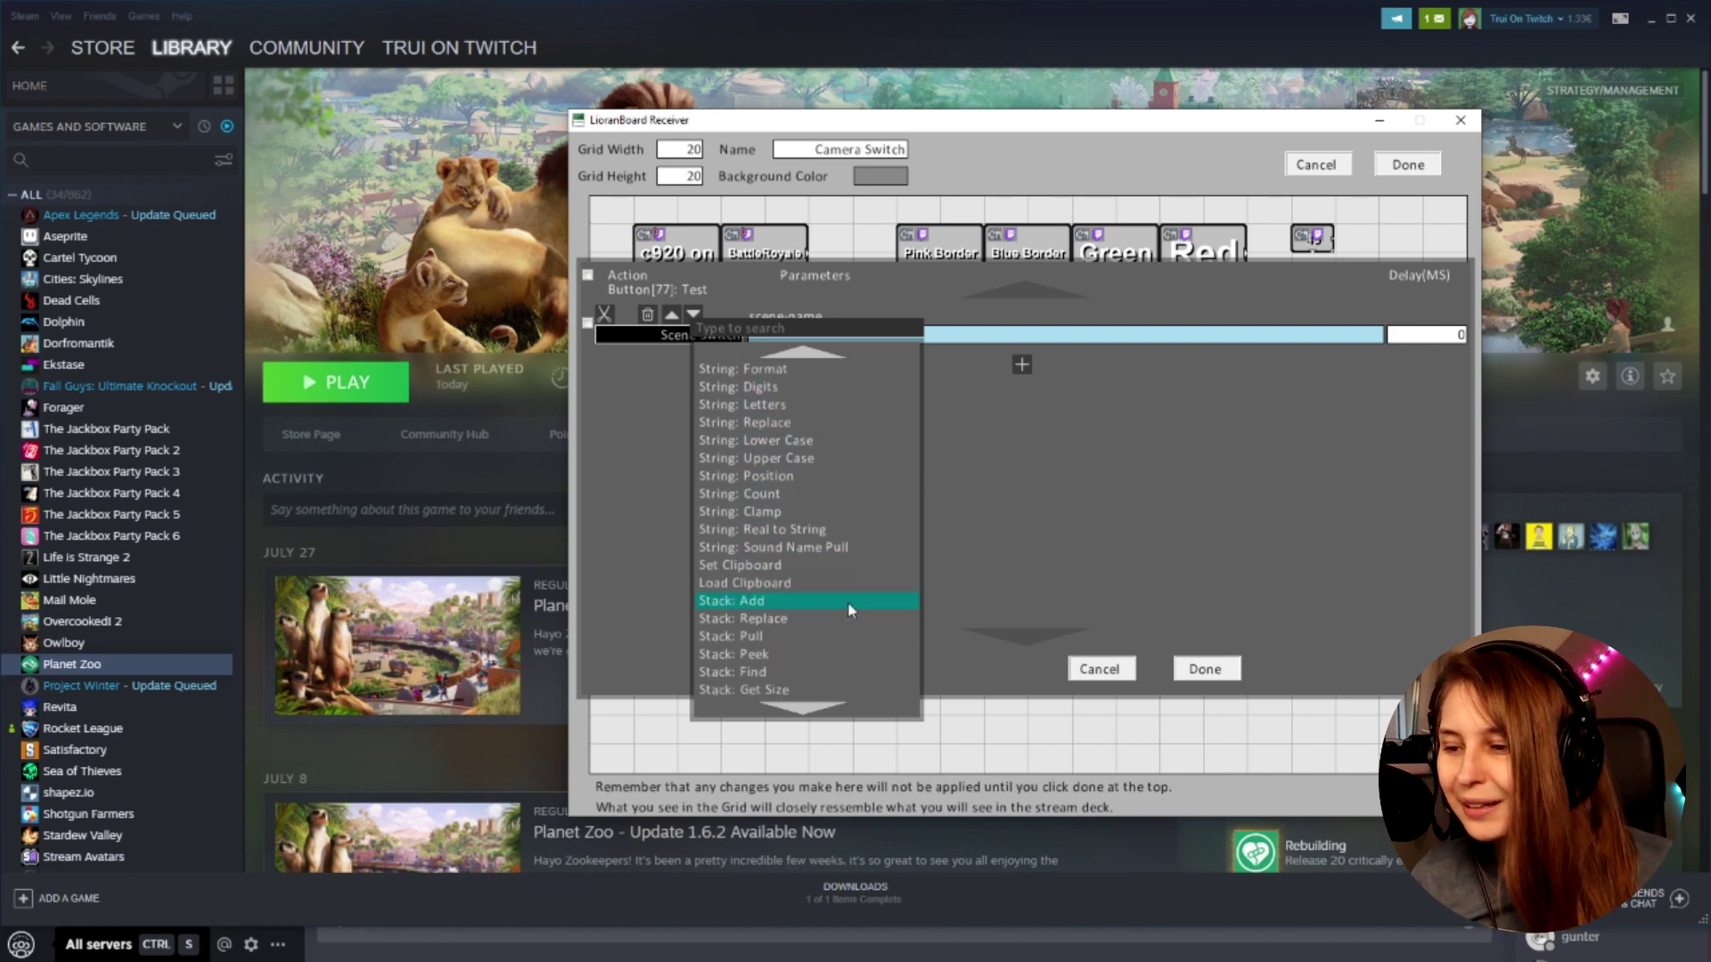
pyautogui.scroll(-1, 848, 602)
pyautogui.scroll(-2, 849, 602)
pyautogui.scroll(-2, 847, 601)
pyautogui.scroll(-3, 848, 603)
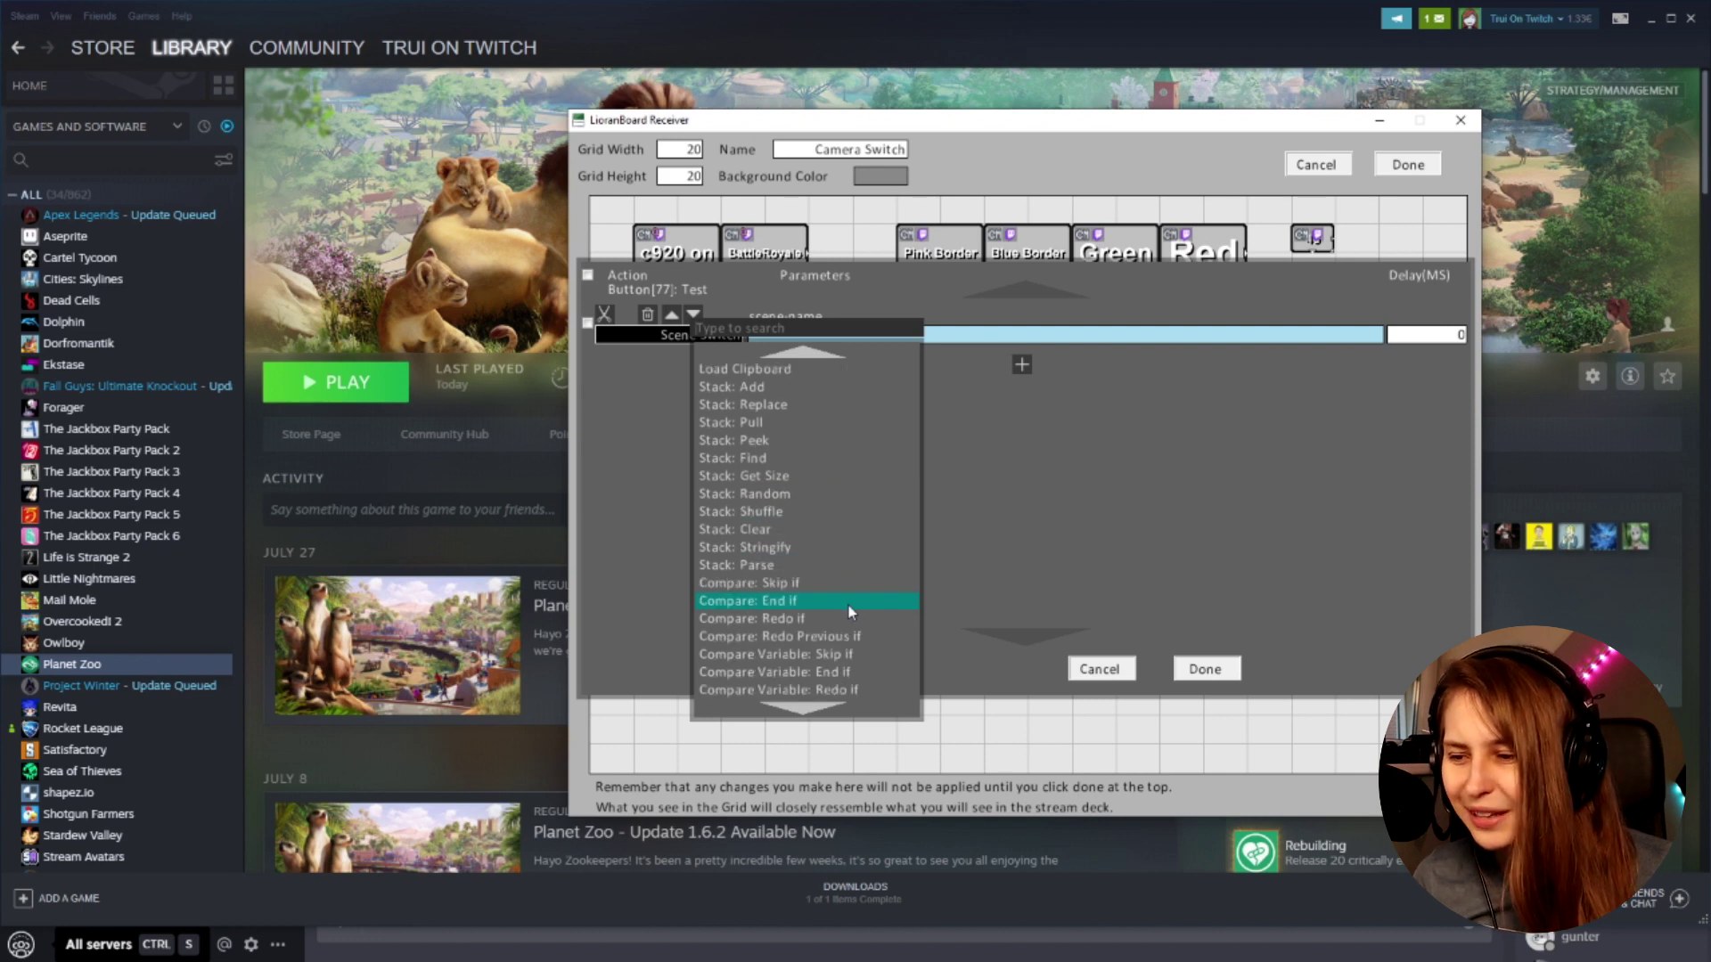
pyautogui.scroll(-4, 849, 605)
pyautogui.scroll(-3, 849, 606)
pyautogui.scroll(-2, 848, 606)
pyautogui.scroll(-3, 849, 606)
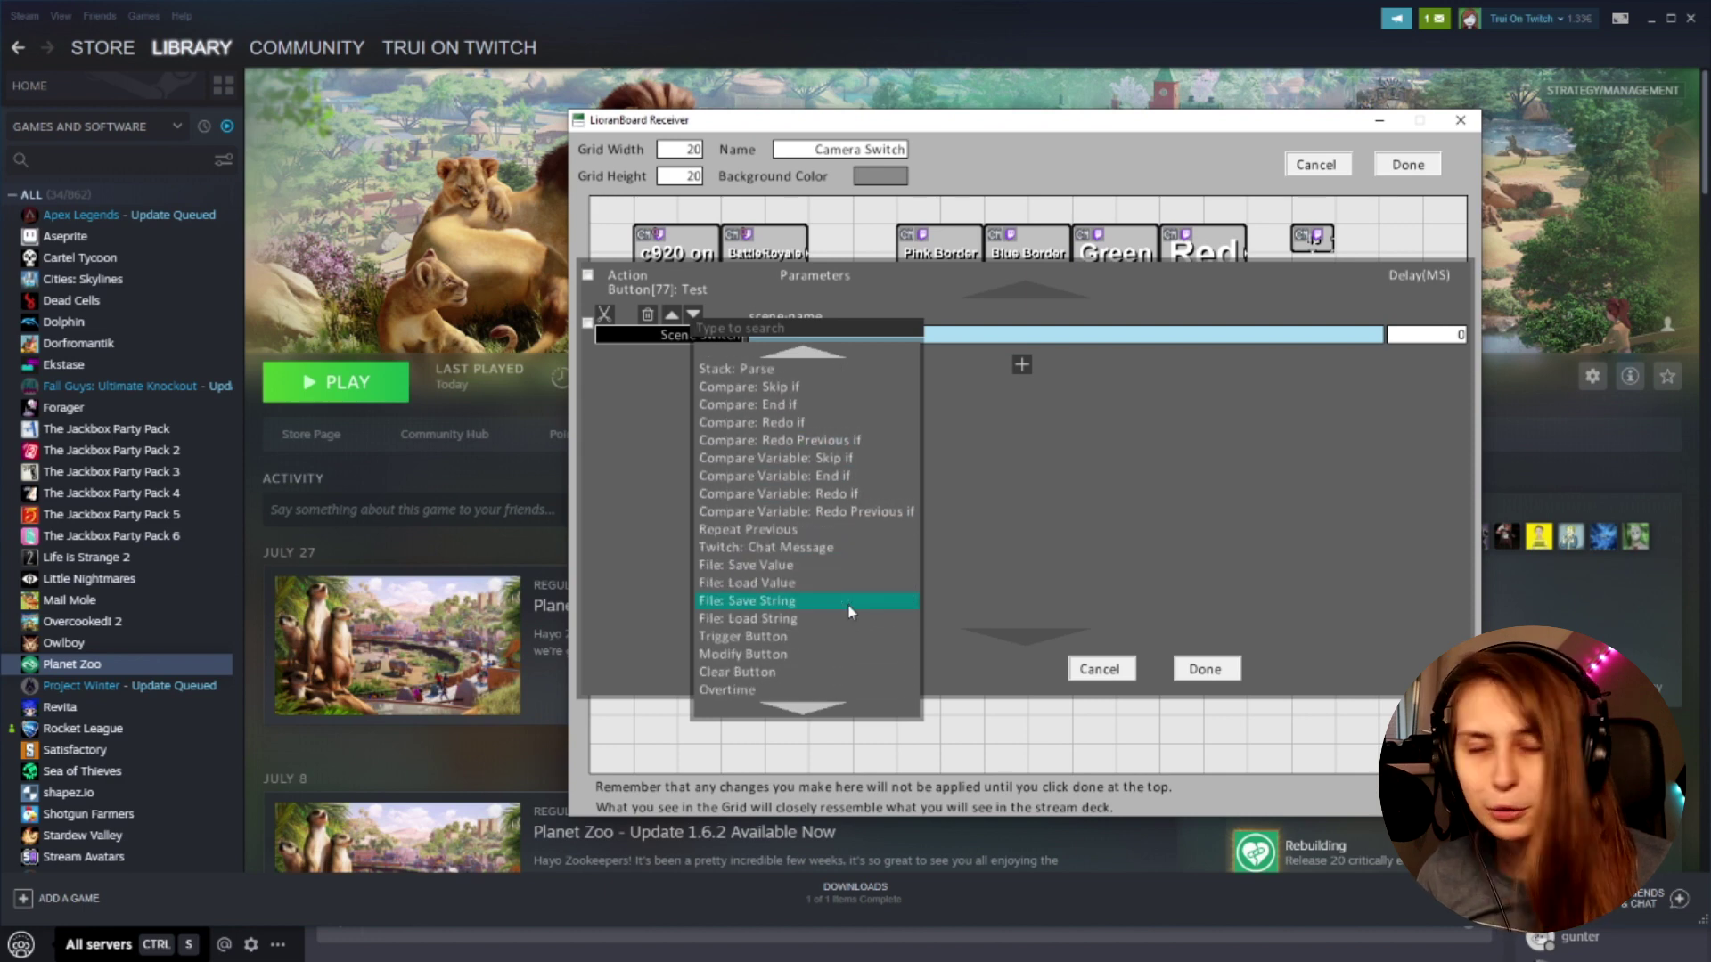
pyautogui.scroll(-2, 849, 606)
pyautogui.scroll(-3, 848, 606)
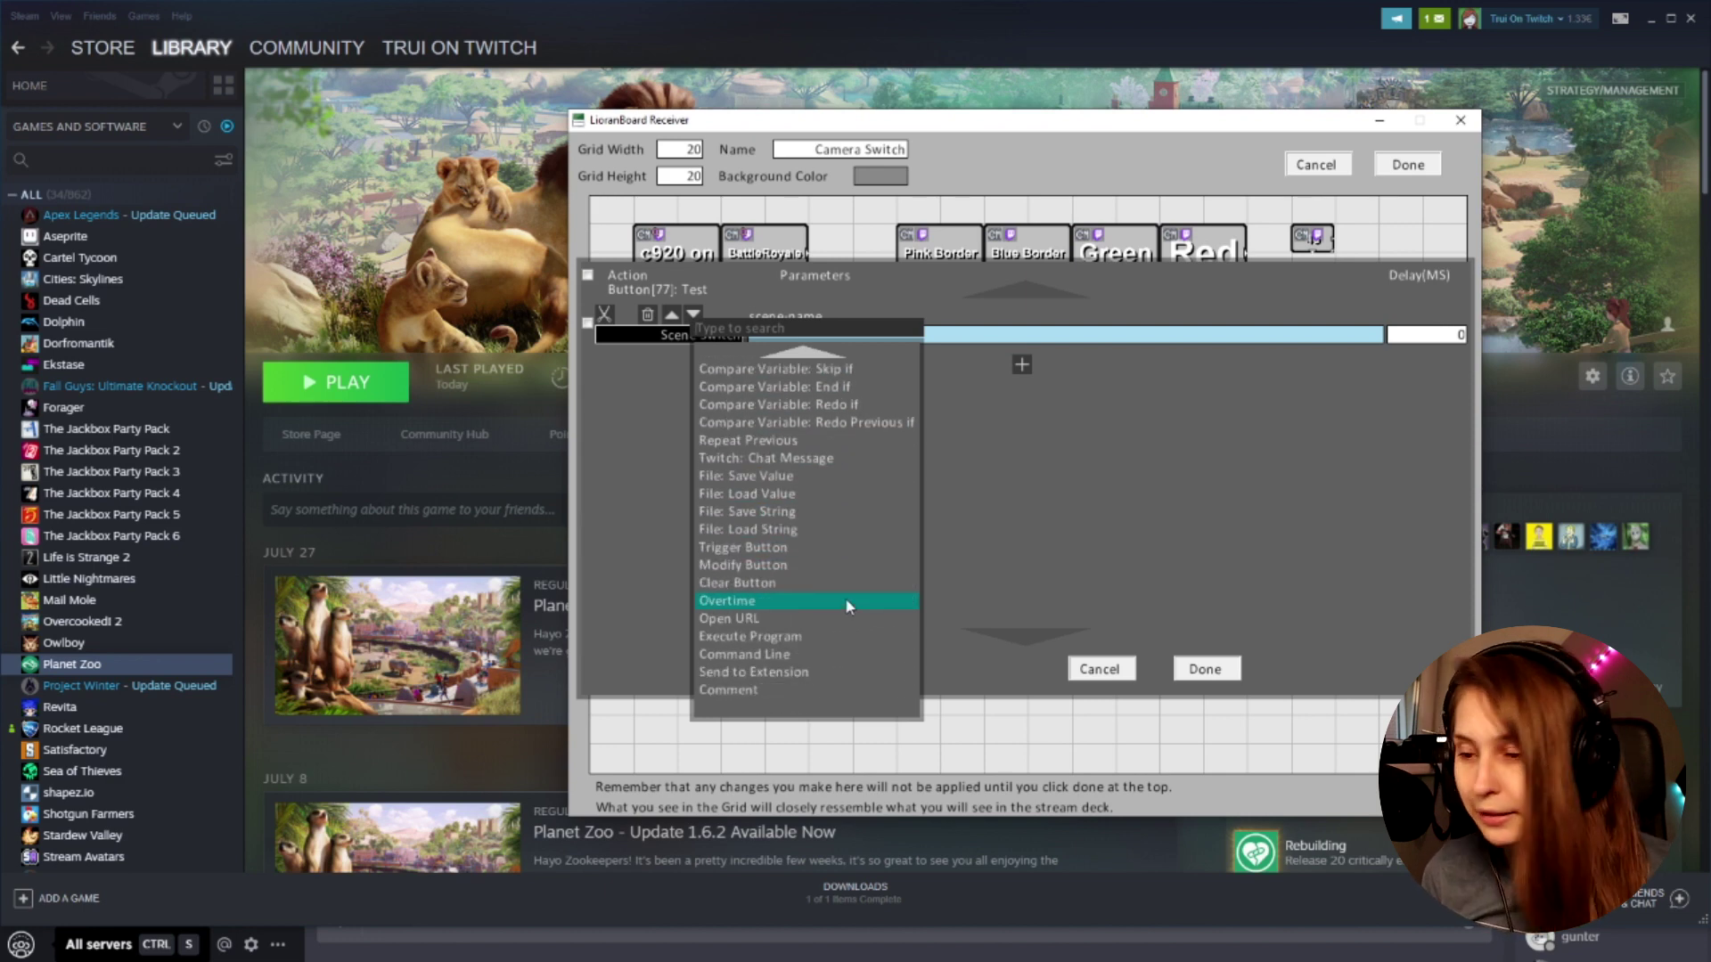
pyautogui.click(703, 342)
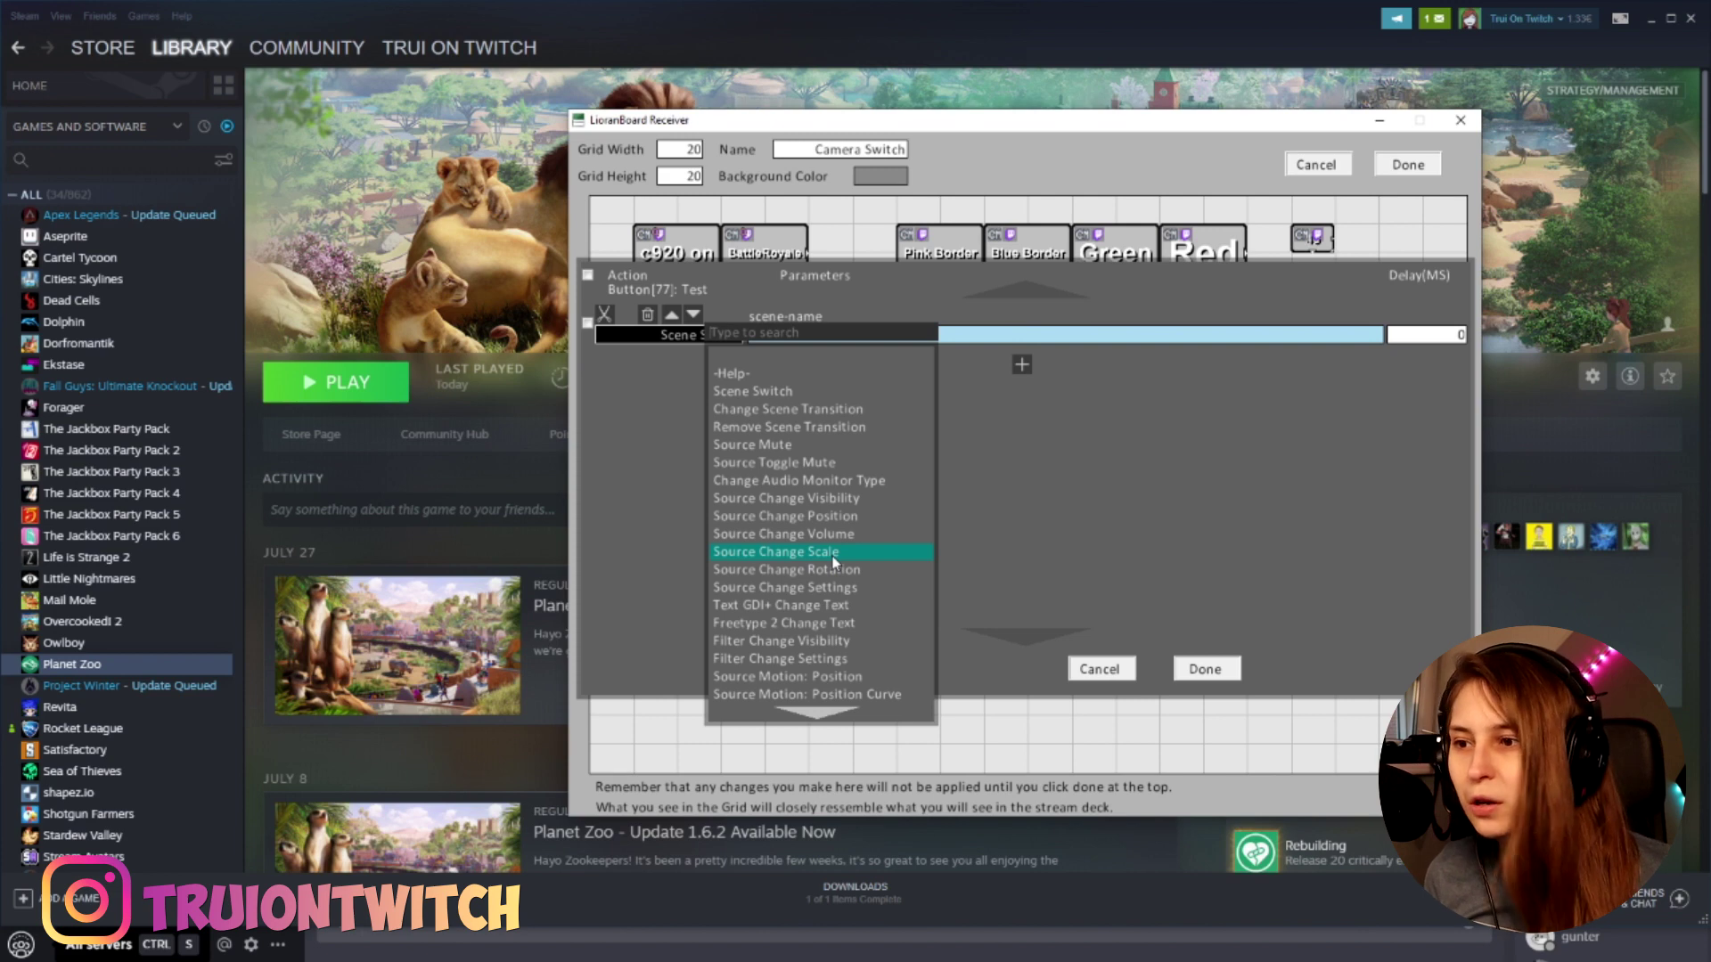
# - Dismiss the command-type list and finish the Test button's commands with Done
pyautogui.click(1164, 460)
pyautogui.click(1191, 674)
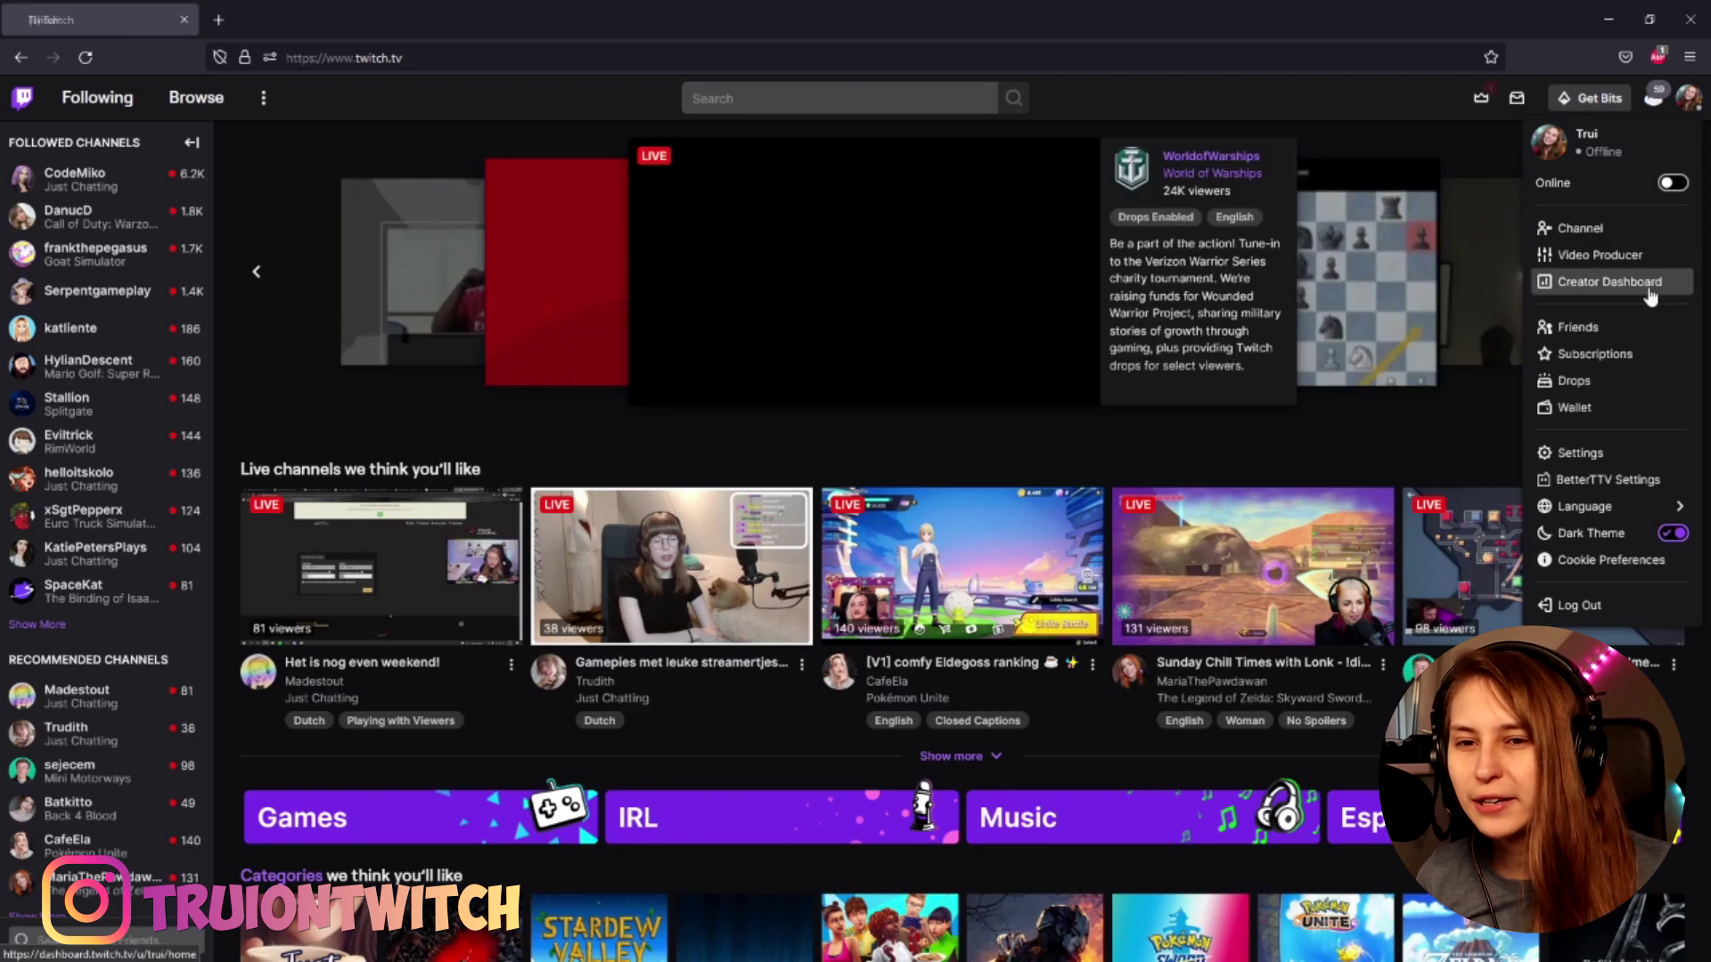
# - Go to the Twitch Creator Dashboard's Channel Points rewards and start a new custom reward
pyautogui.click(1651, 288)
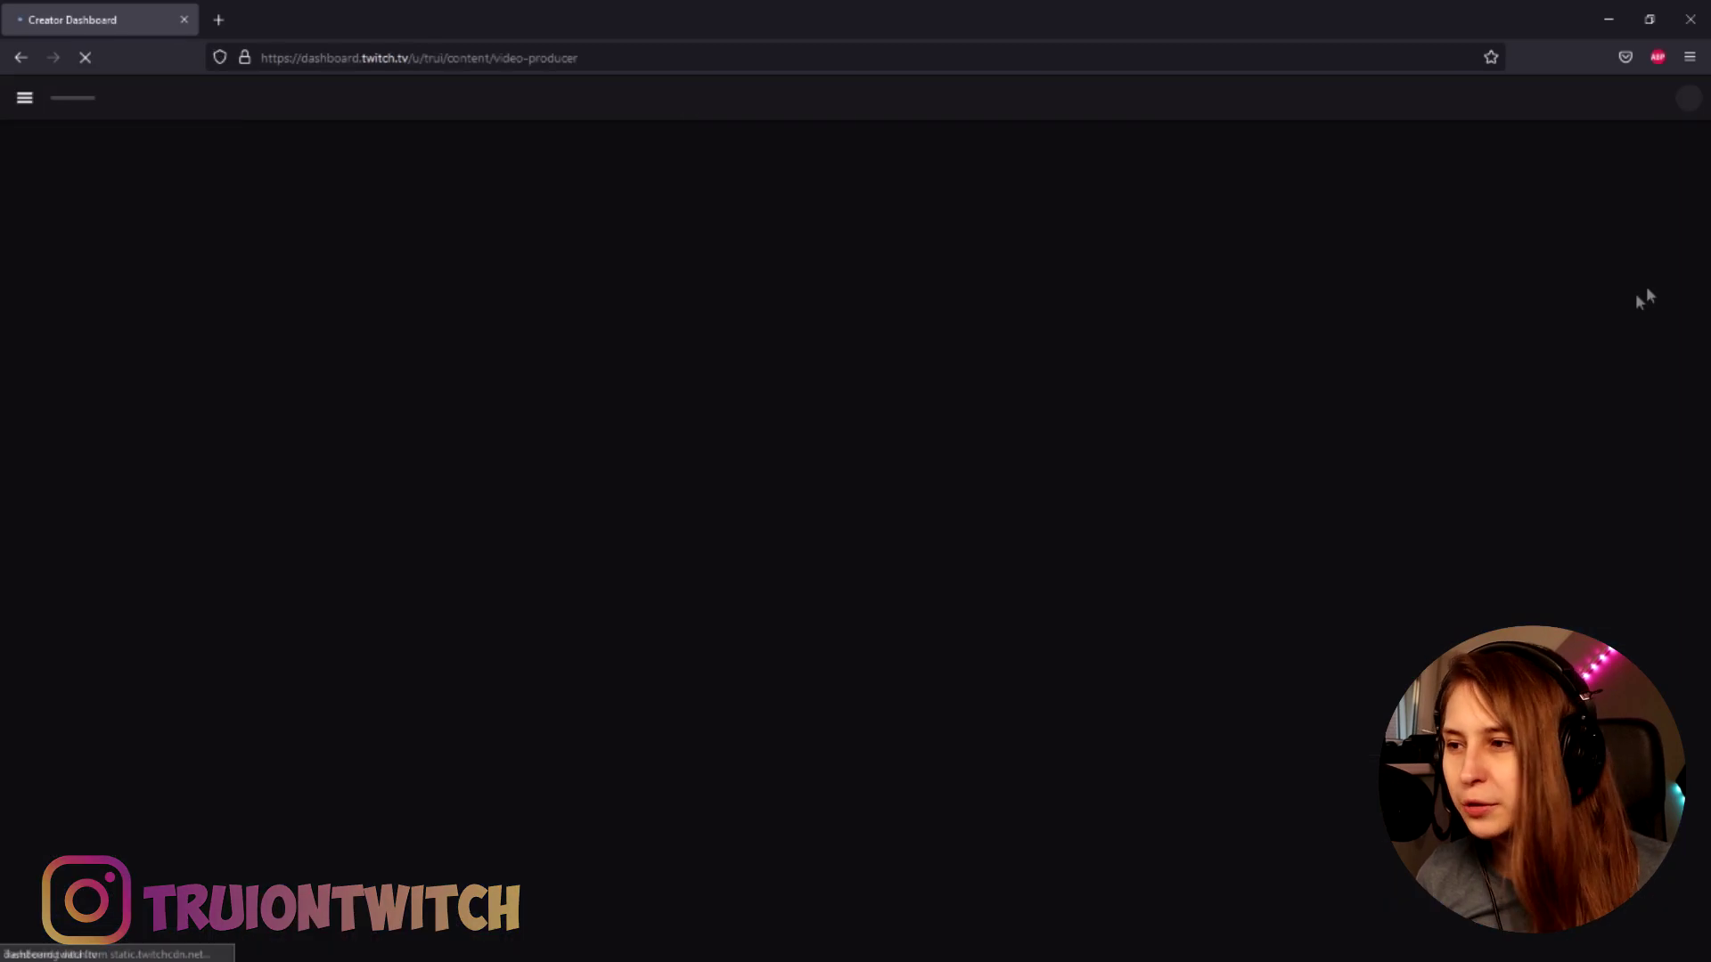
pyautogui.click(124, 404)
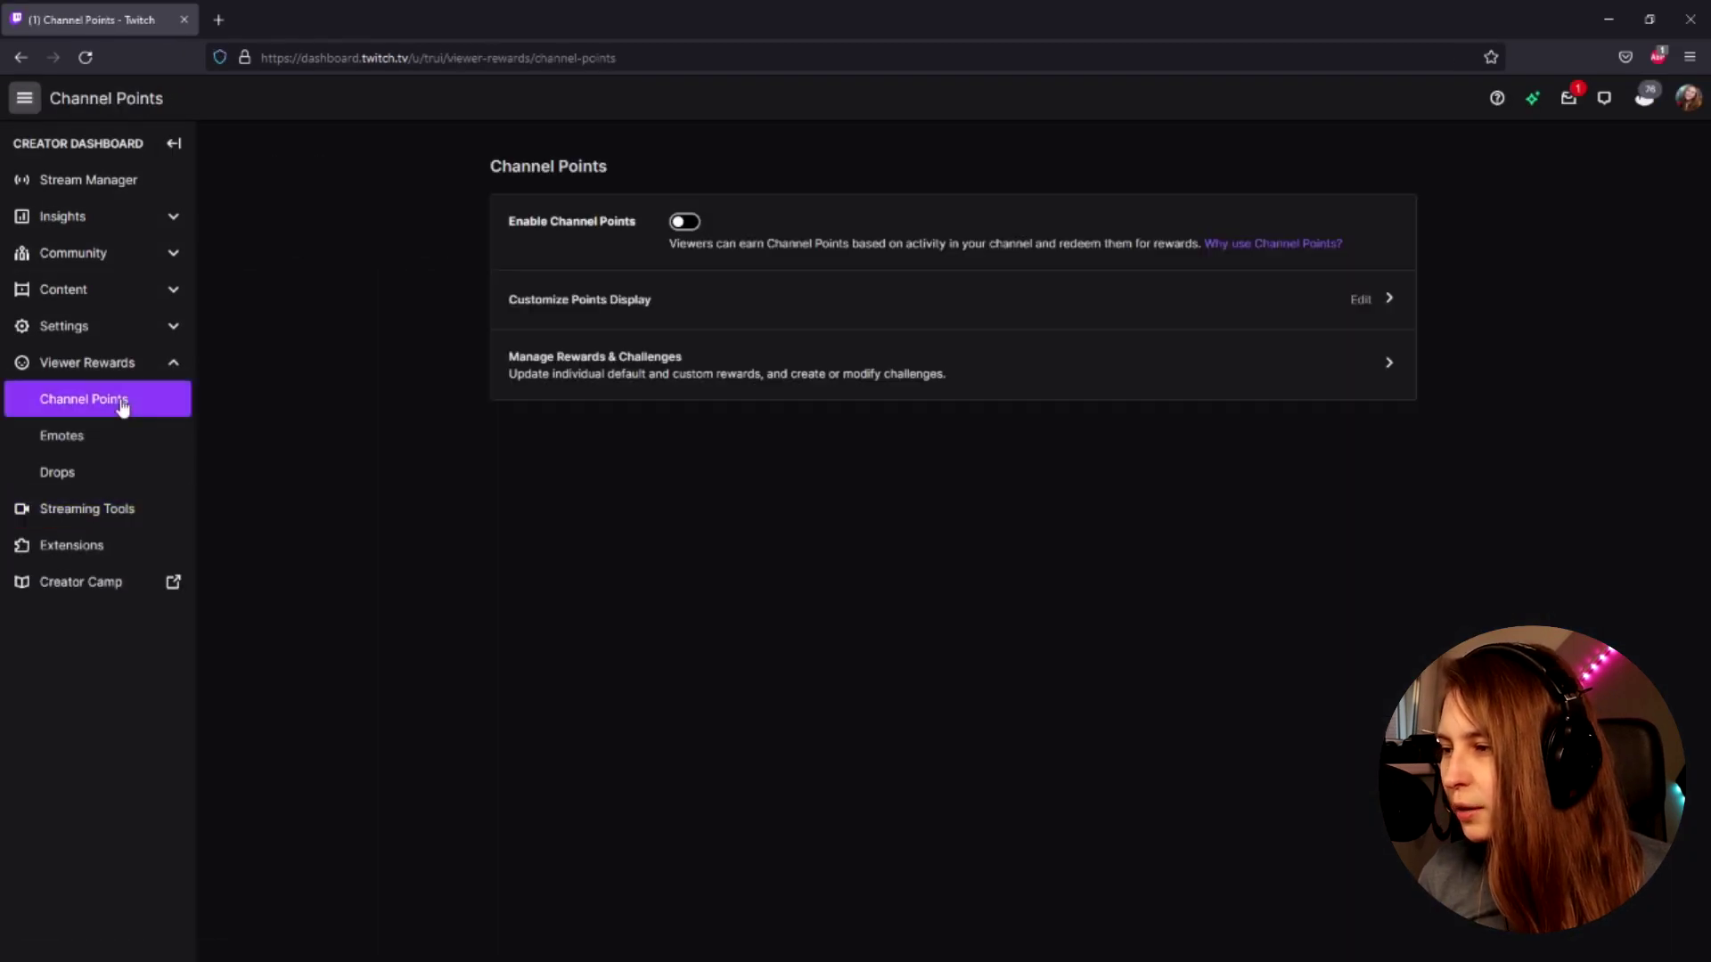
pyautogui.click(609, 396)
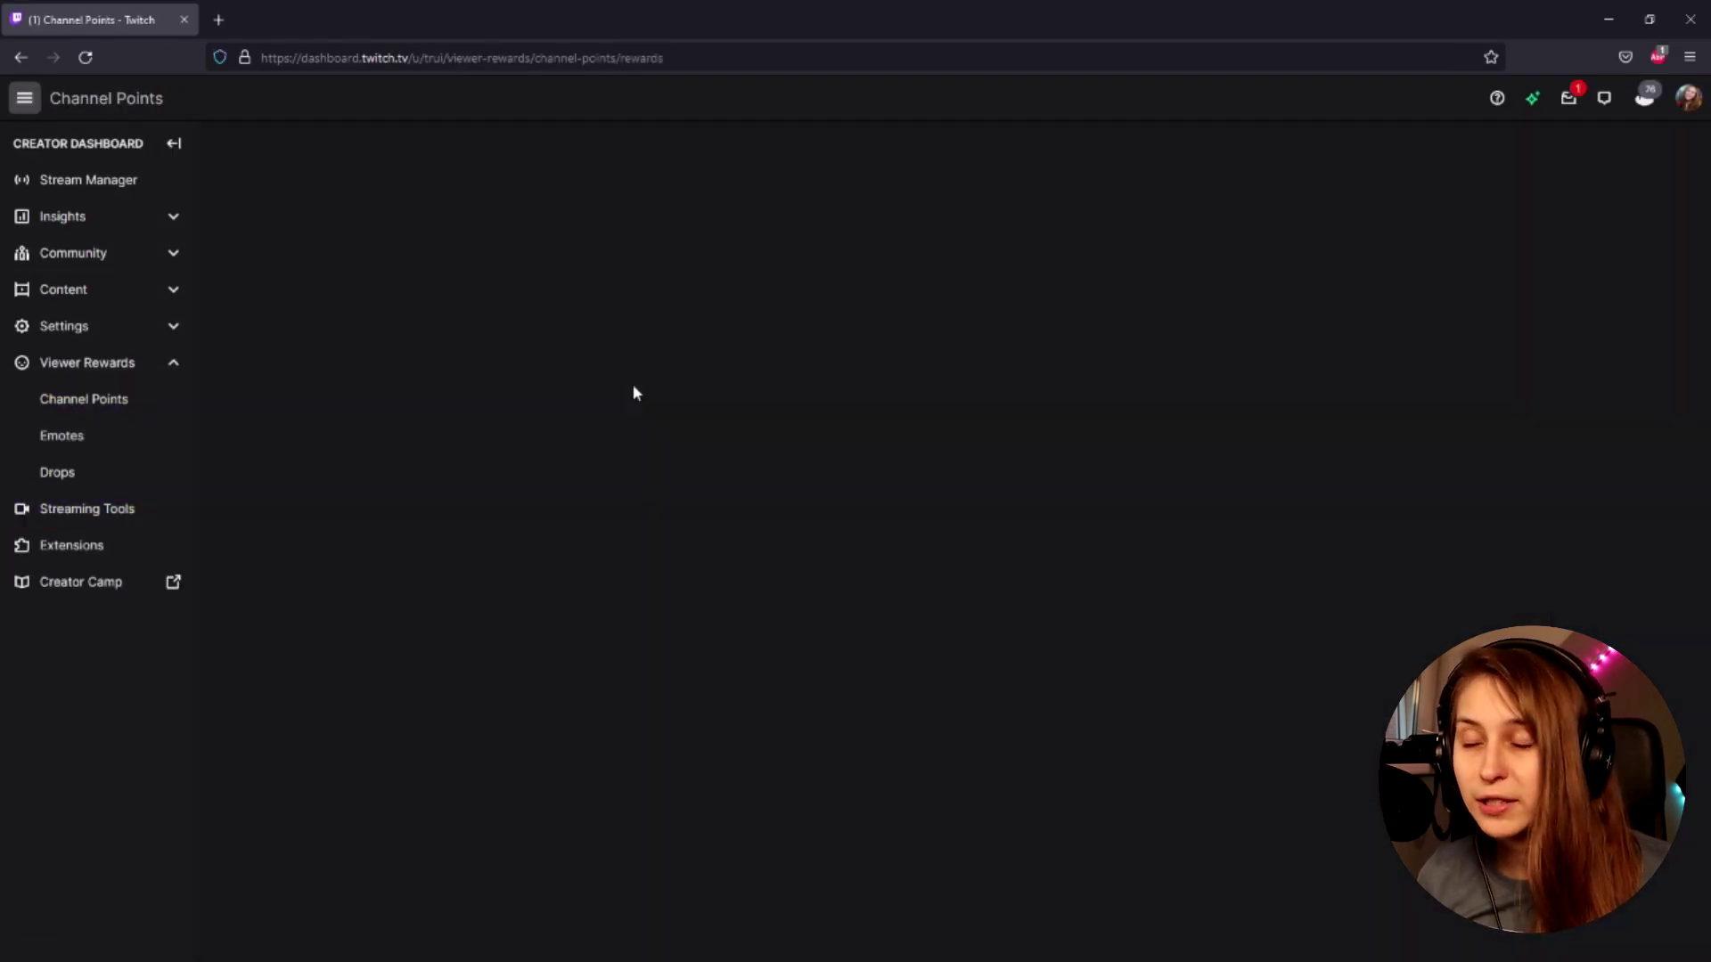
pyautogui.scroll(-5, 784, 450)
pyautogui.scroll(-5, 784, 450)
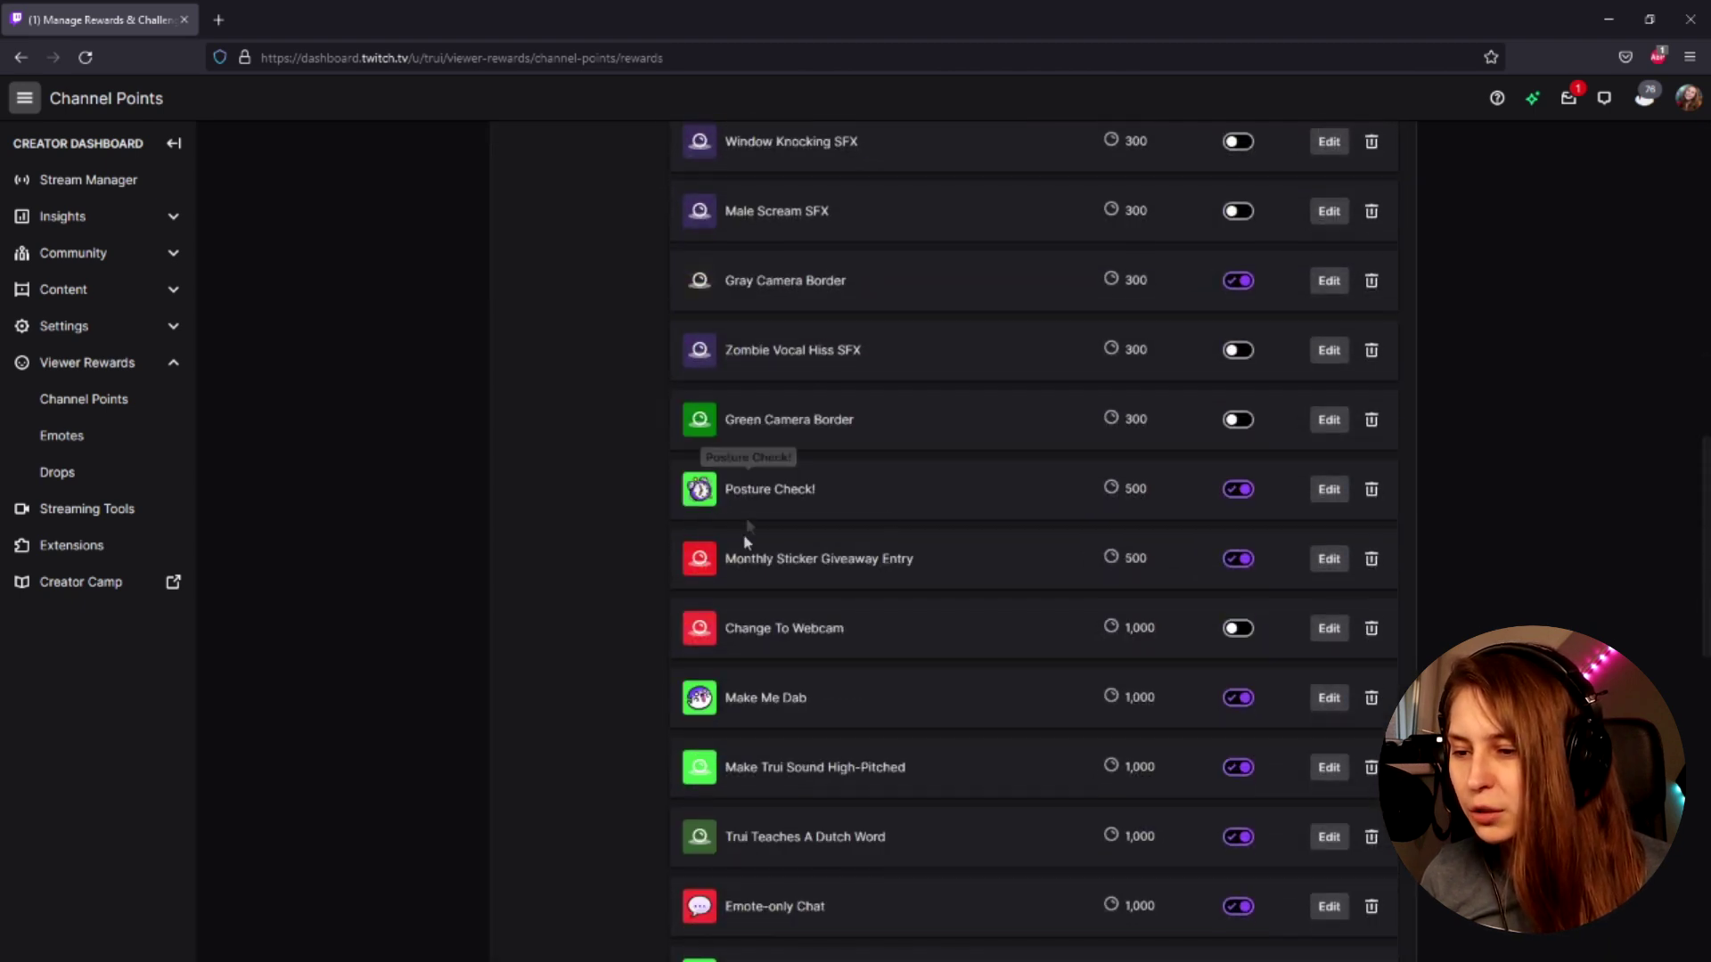
pyautogui.scroll(-5, 762, 449)
pyautogui.scroll(-5, 728, 446)
pyautogui.click(708, 442)
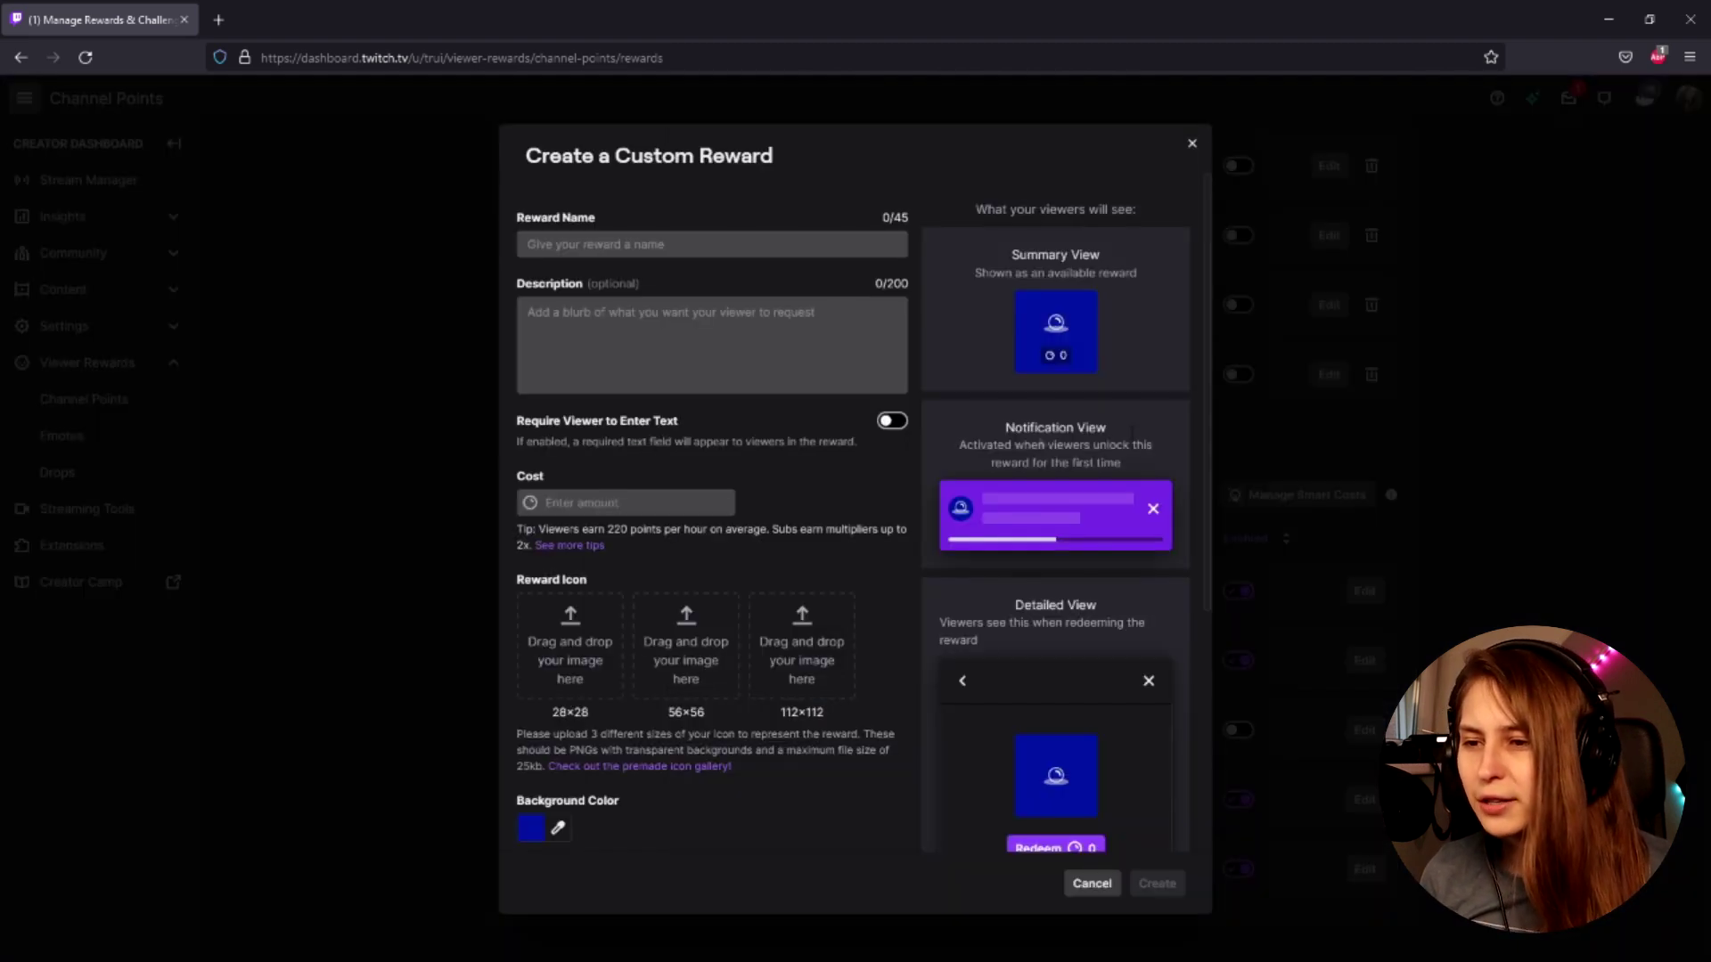
# - Create reward 'Stop the stream!' costing 100,000 with a stop-the-stream description, copying its name
pyautogui.click(561, 248)
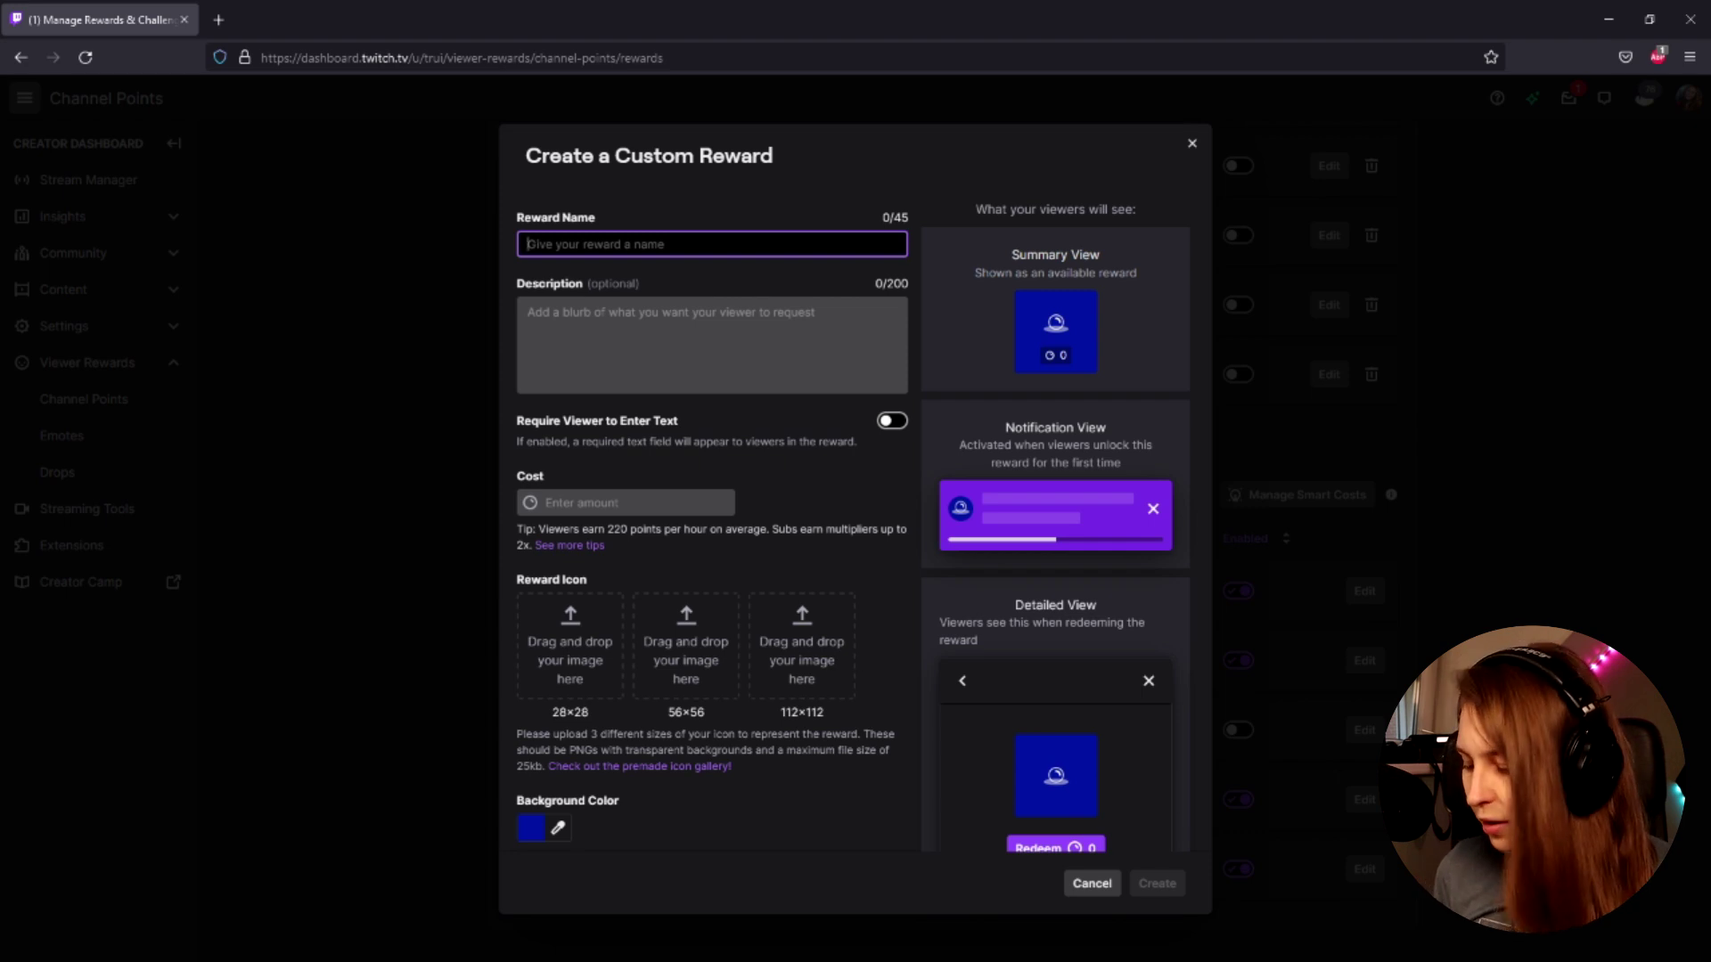
pyautogui.write('Stop the stream!')
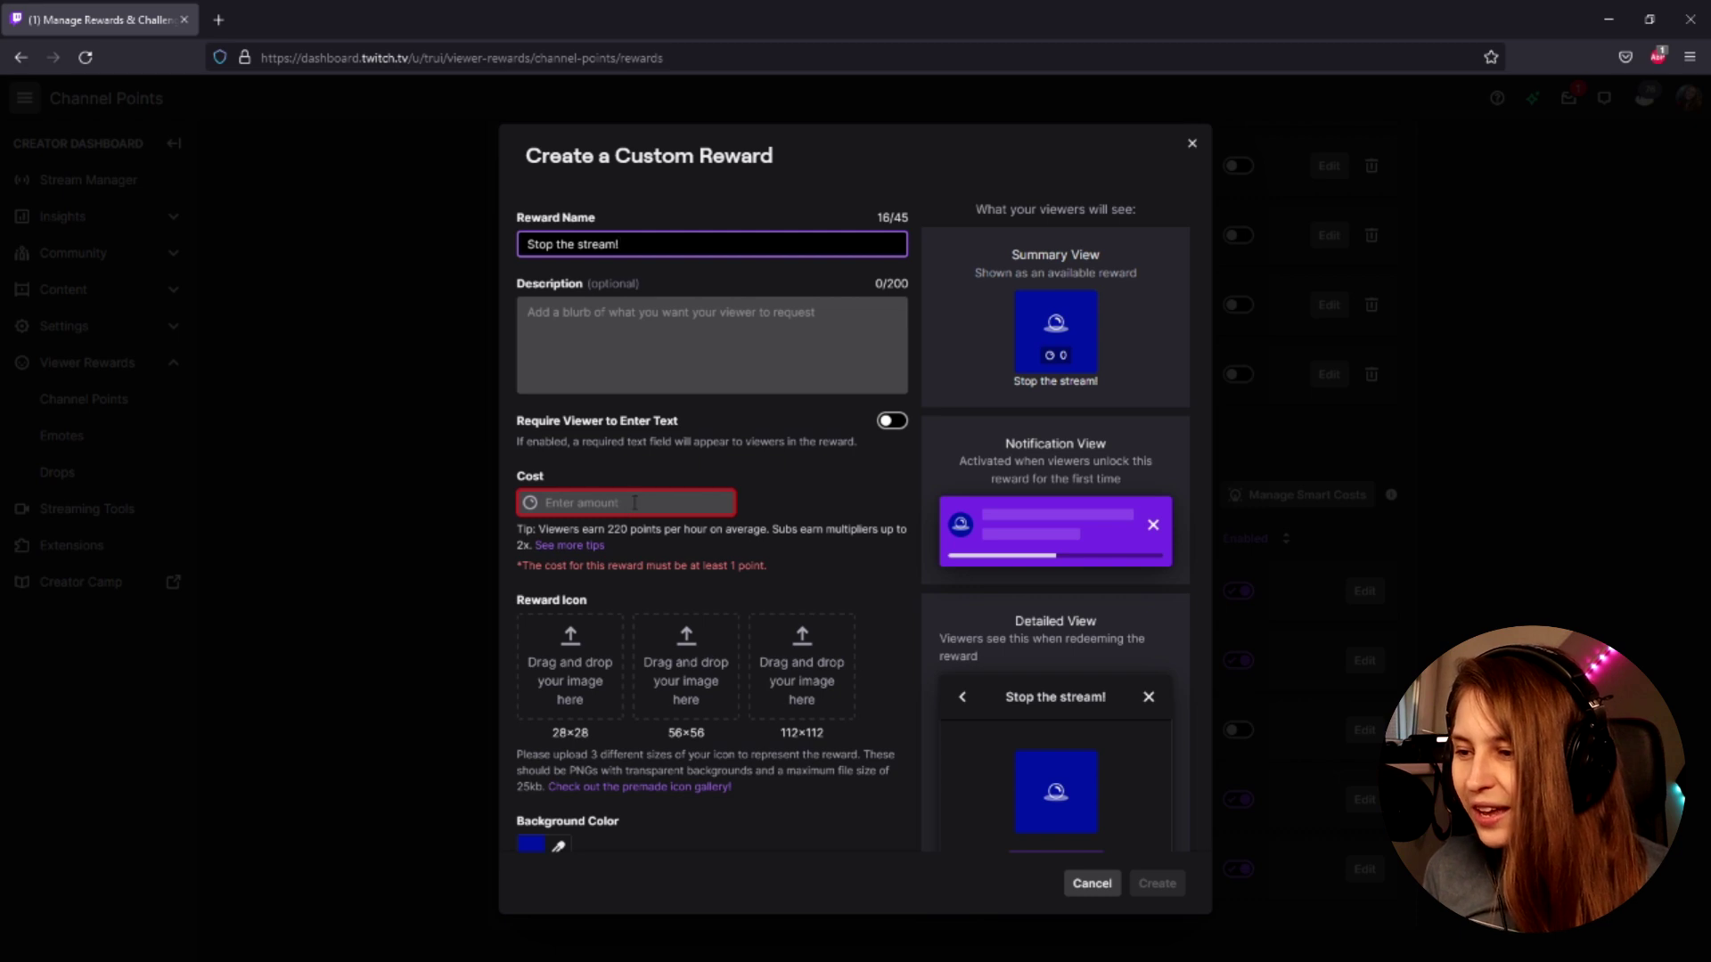
pyautogui.click(633, 503)
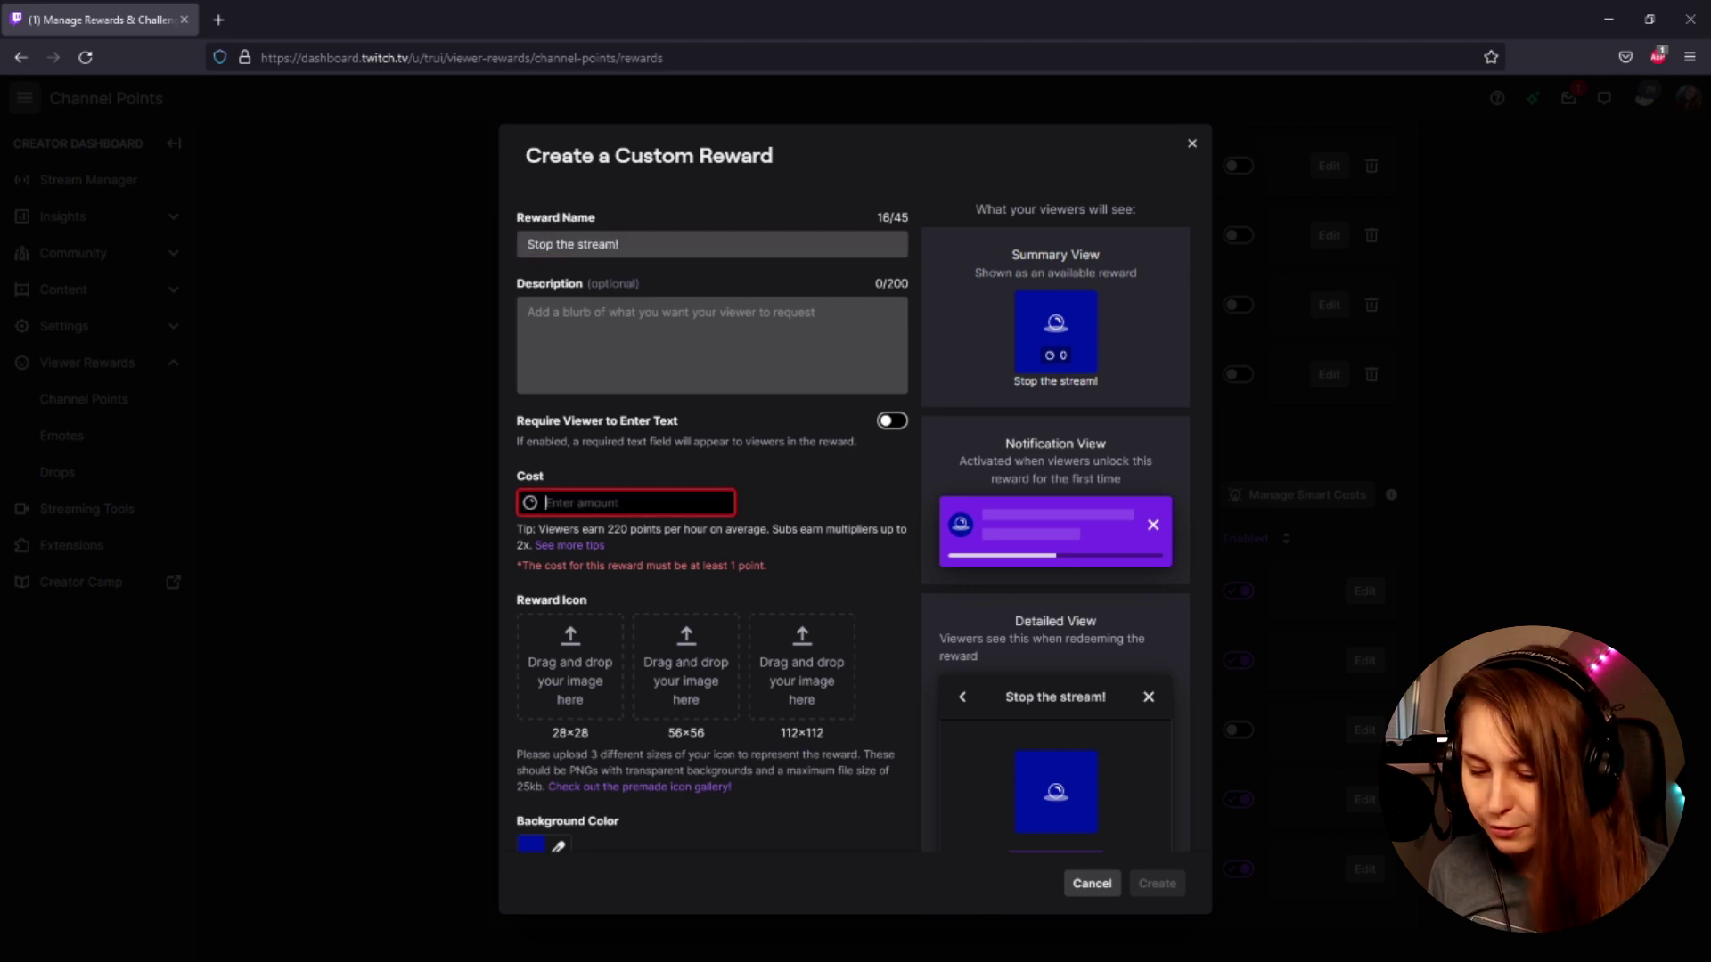
pyautogui.write('100000')
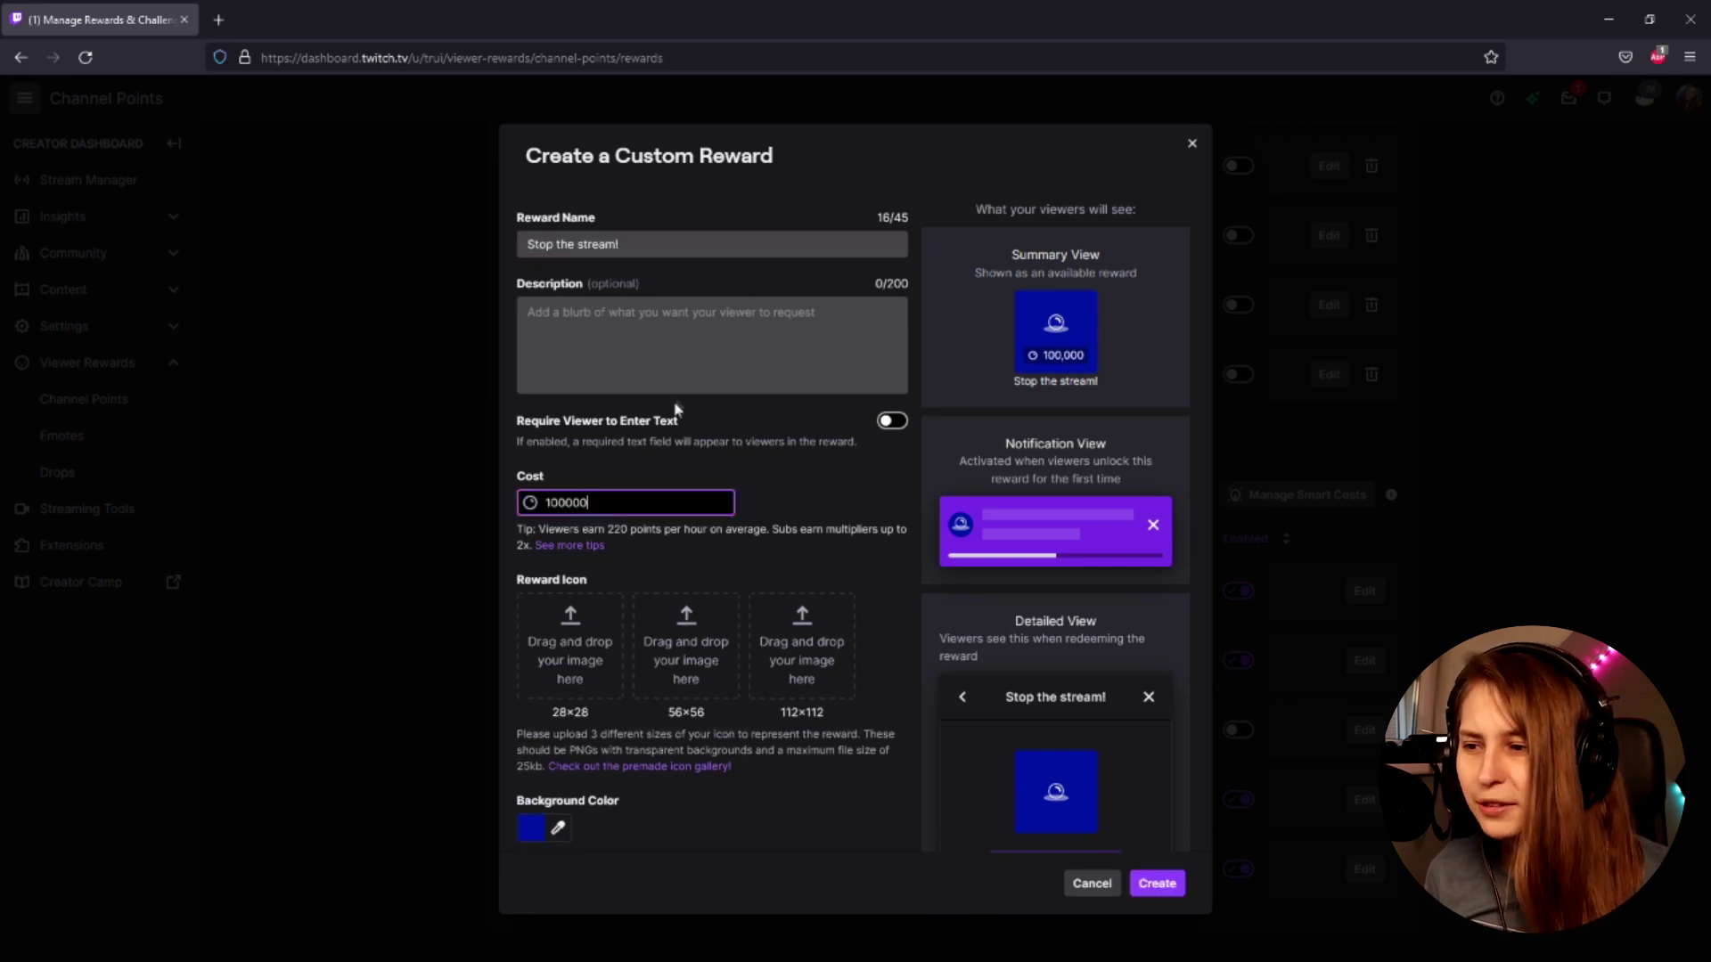
pyautogui.click(674, 384)
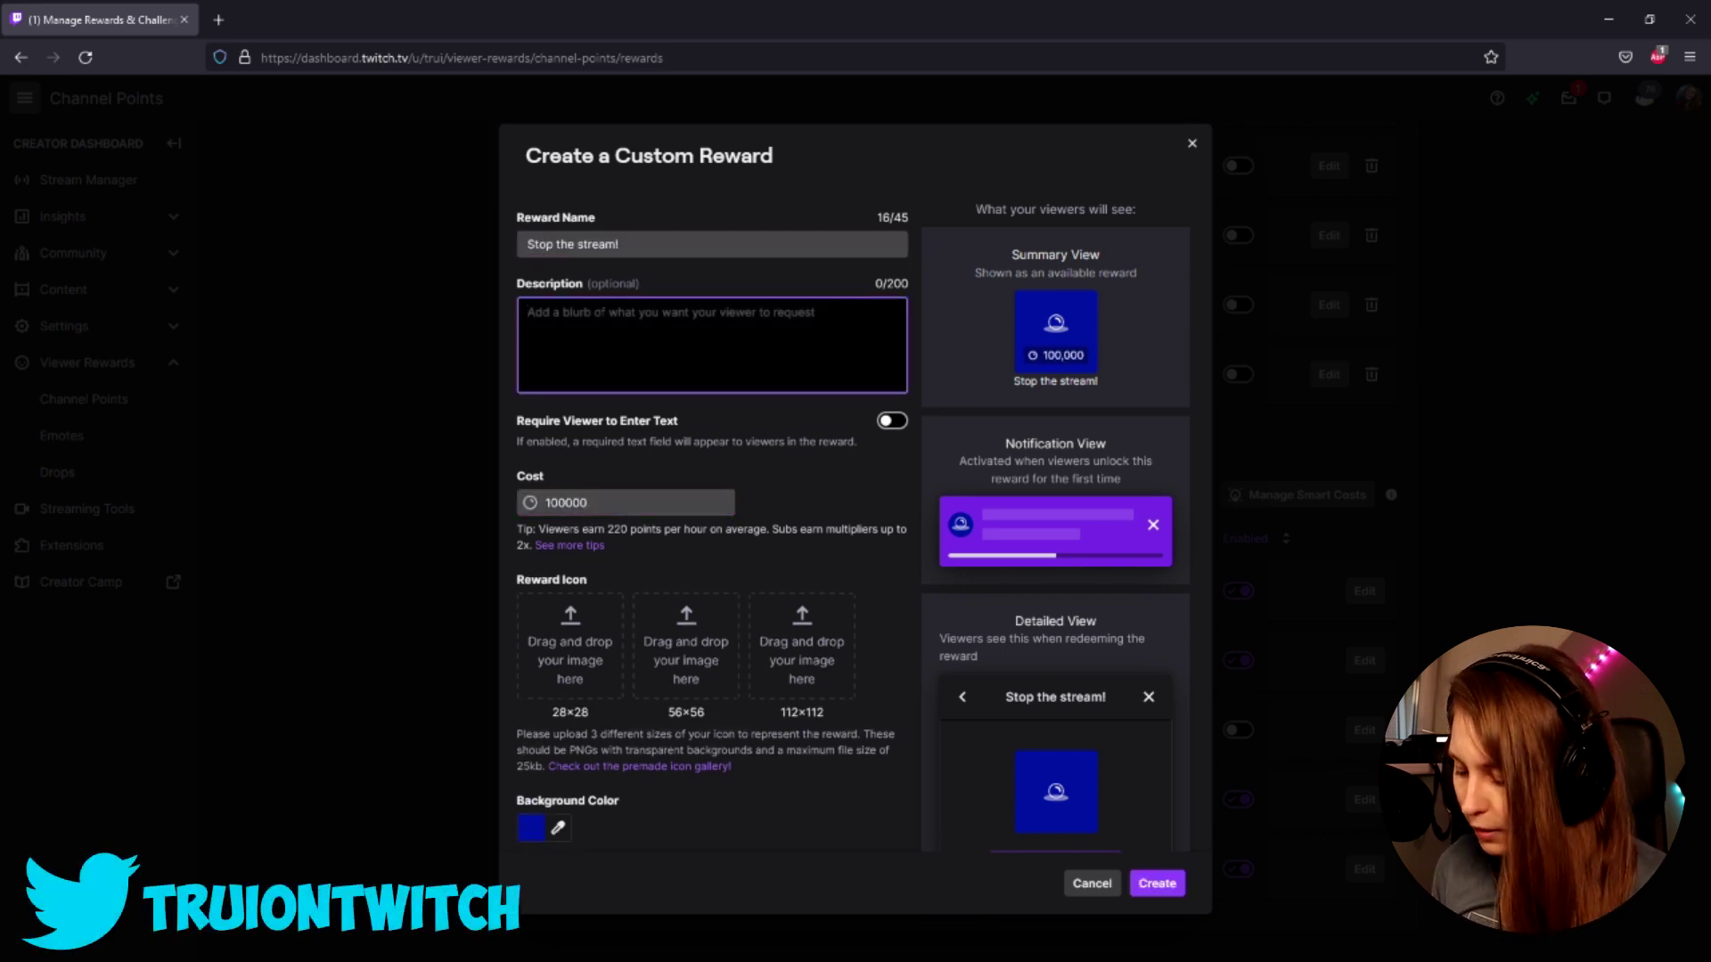
pyautogui.write('Immidalty st')
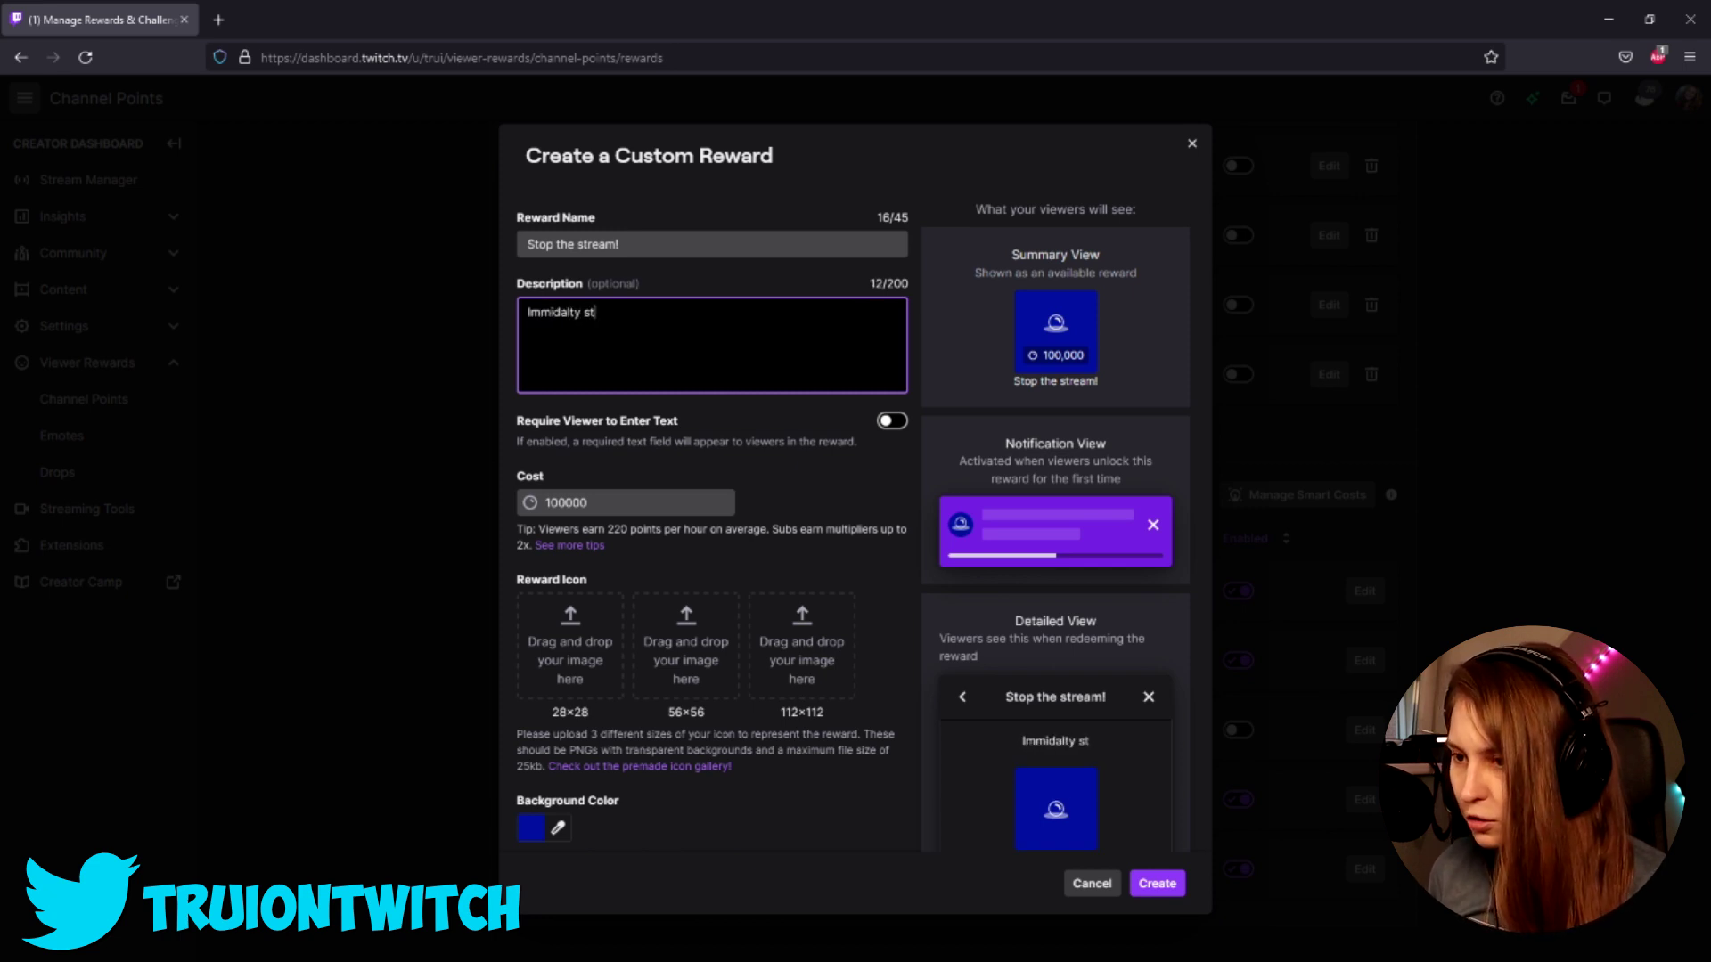
pyautogui.write('ops the stream')
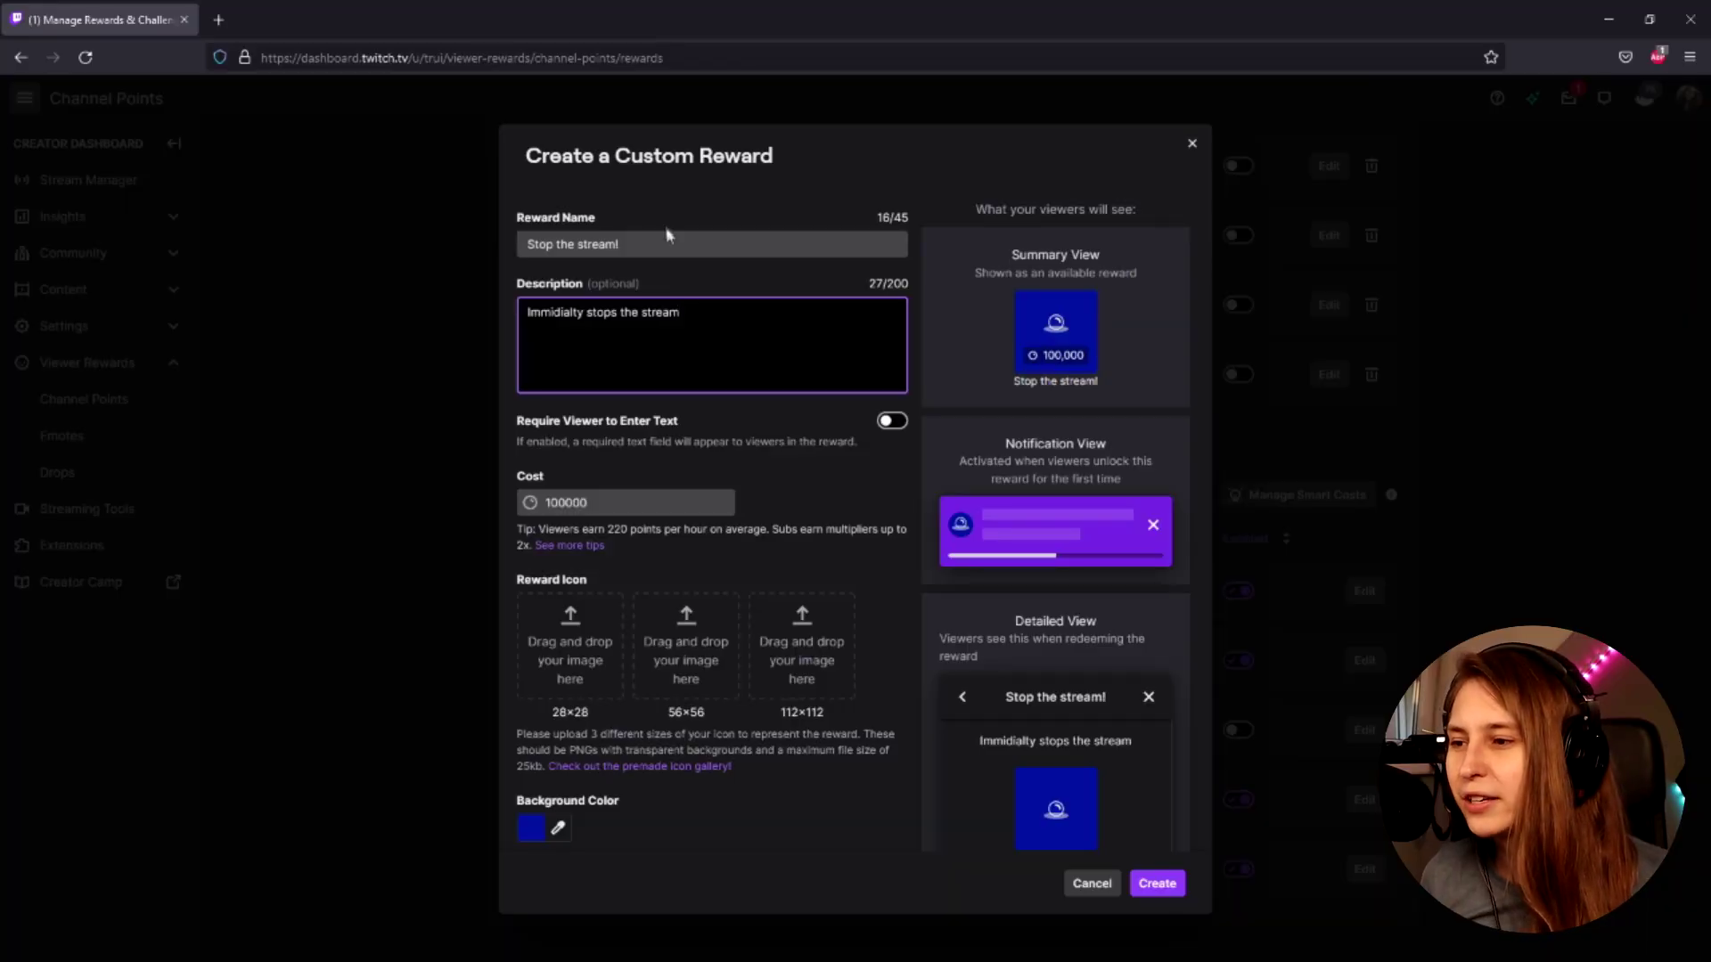
pyautogui.tripleClick(667, 236)
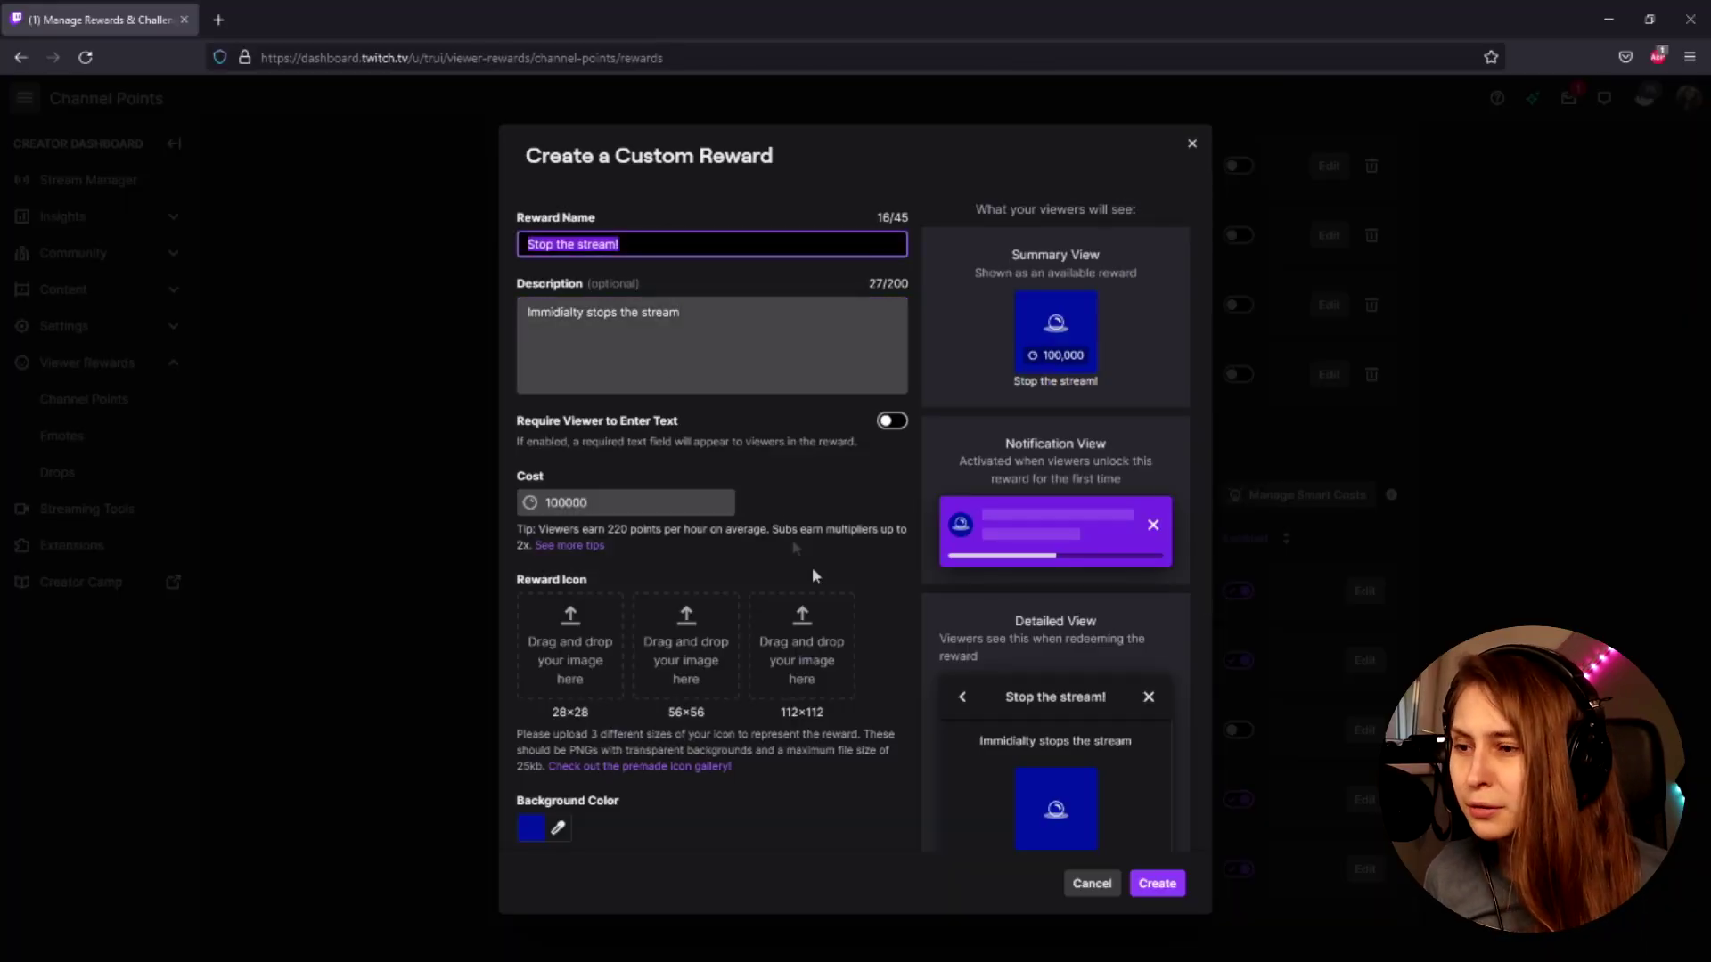
pyautogui.scroll(-2, 773, 682)
pyautogui.click(1159, 885)
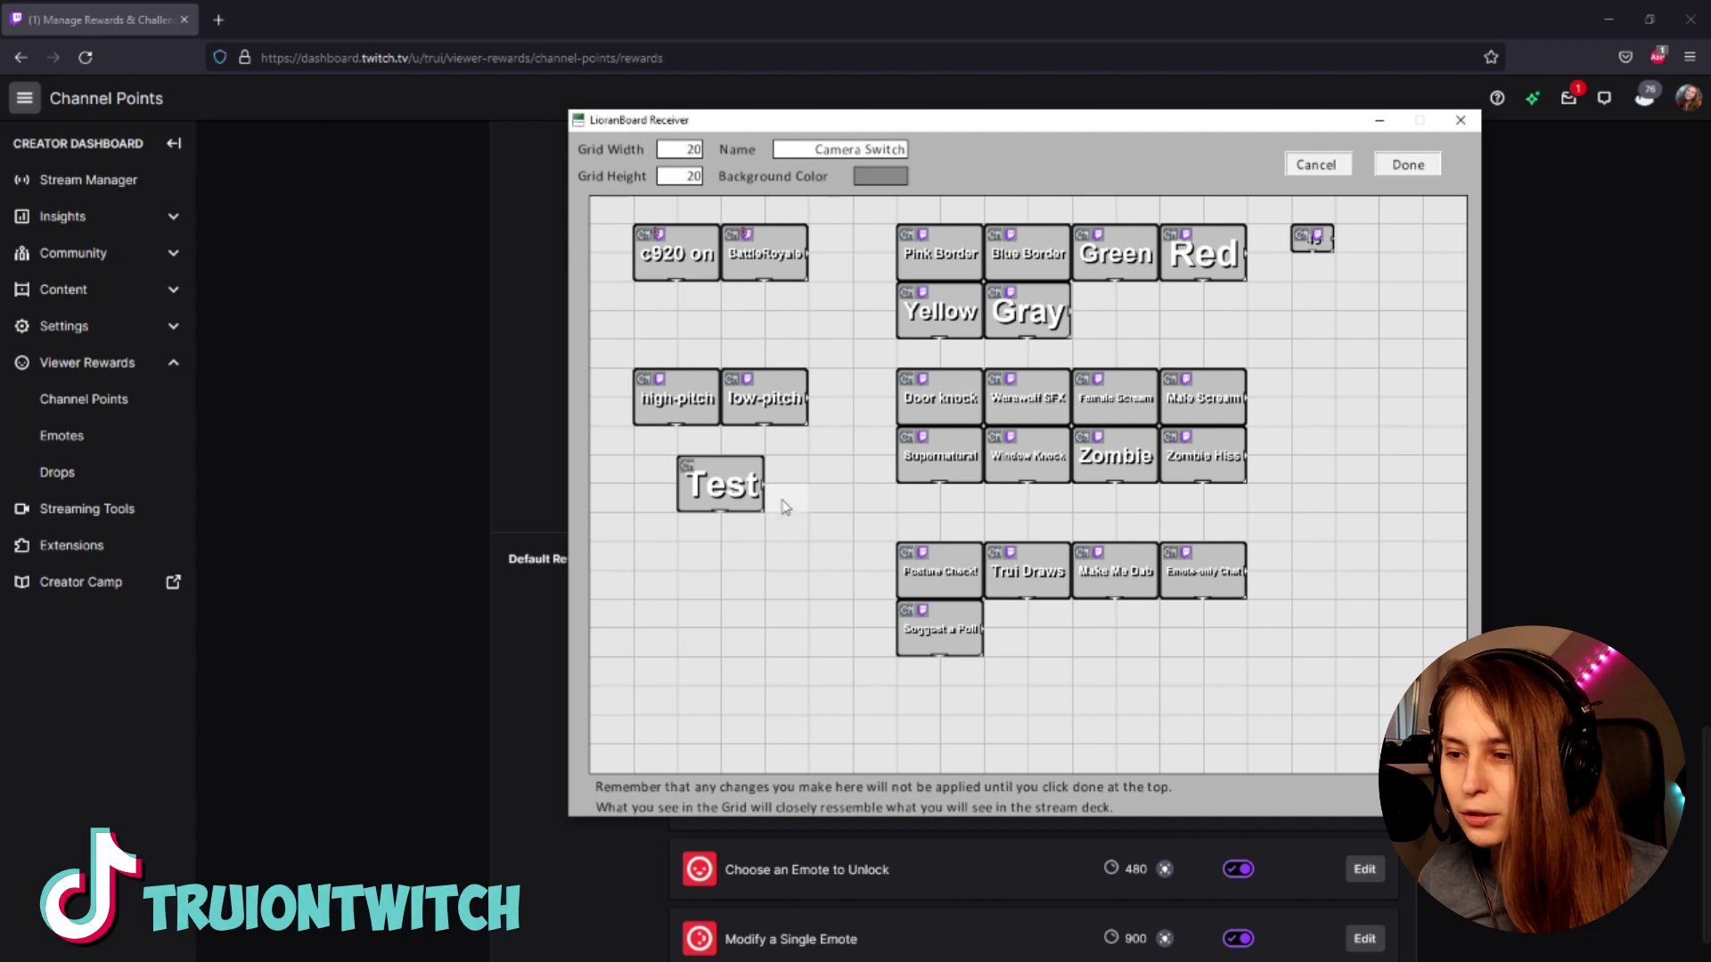
pyautogui.rightClick(720, 461)
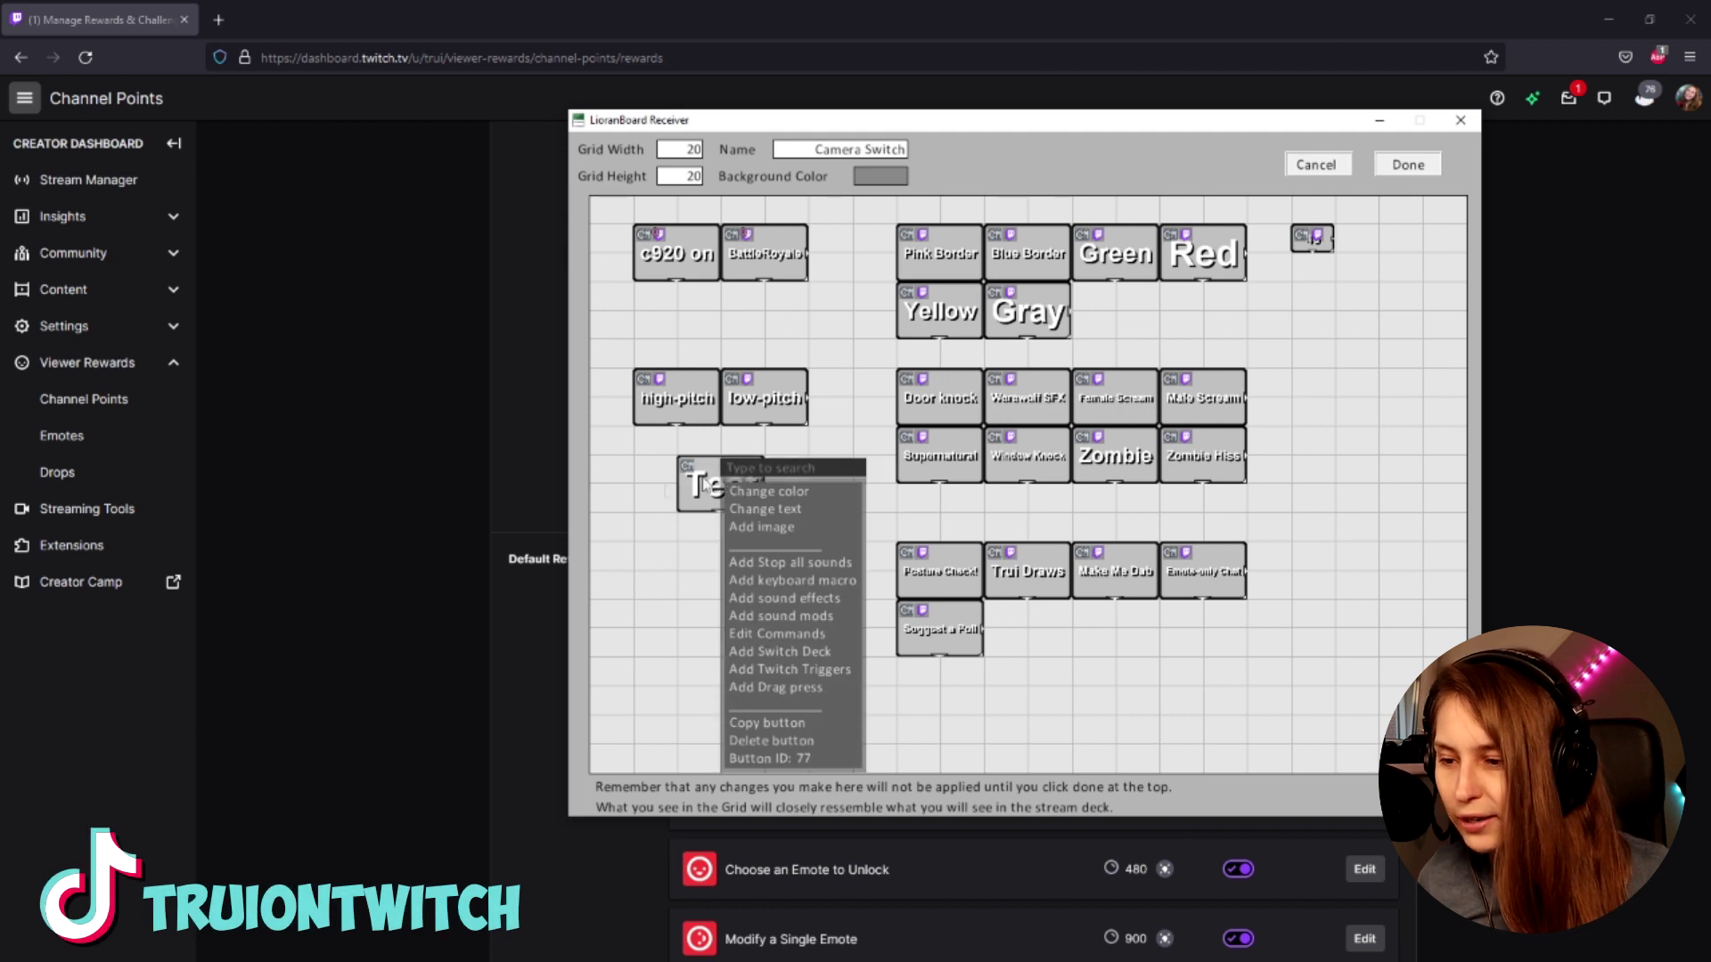
# - Give the Test button a Point Redeem Twitch trigger with redeem name 'Stop the stream!'
pyautogui.click(782, 670)
pyautogui.click(1026, 407)
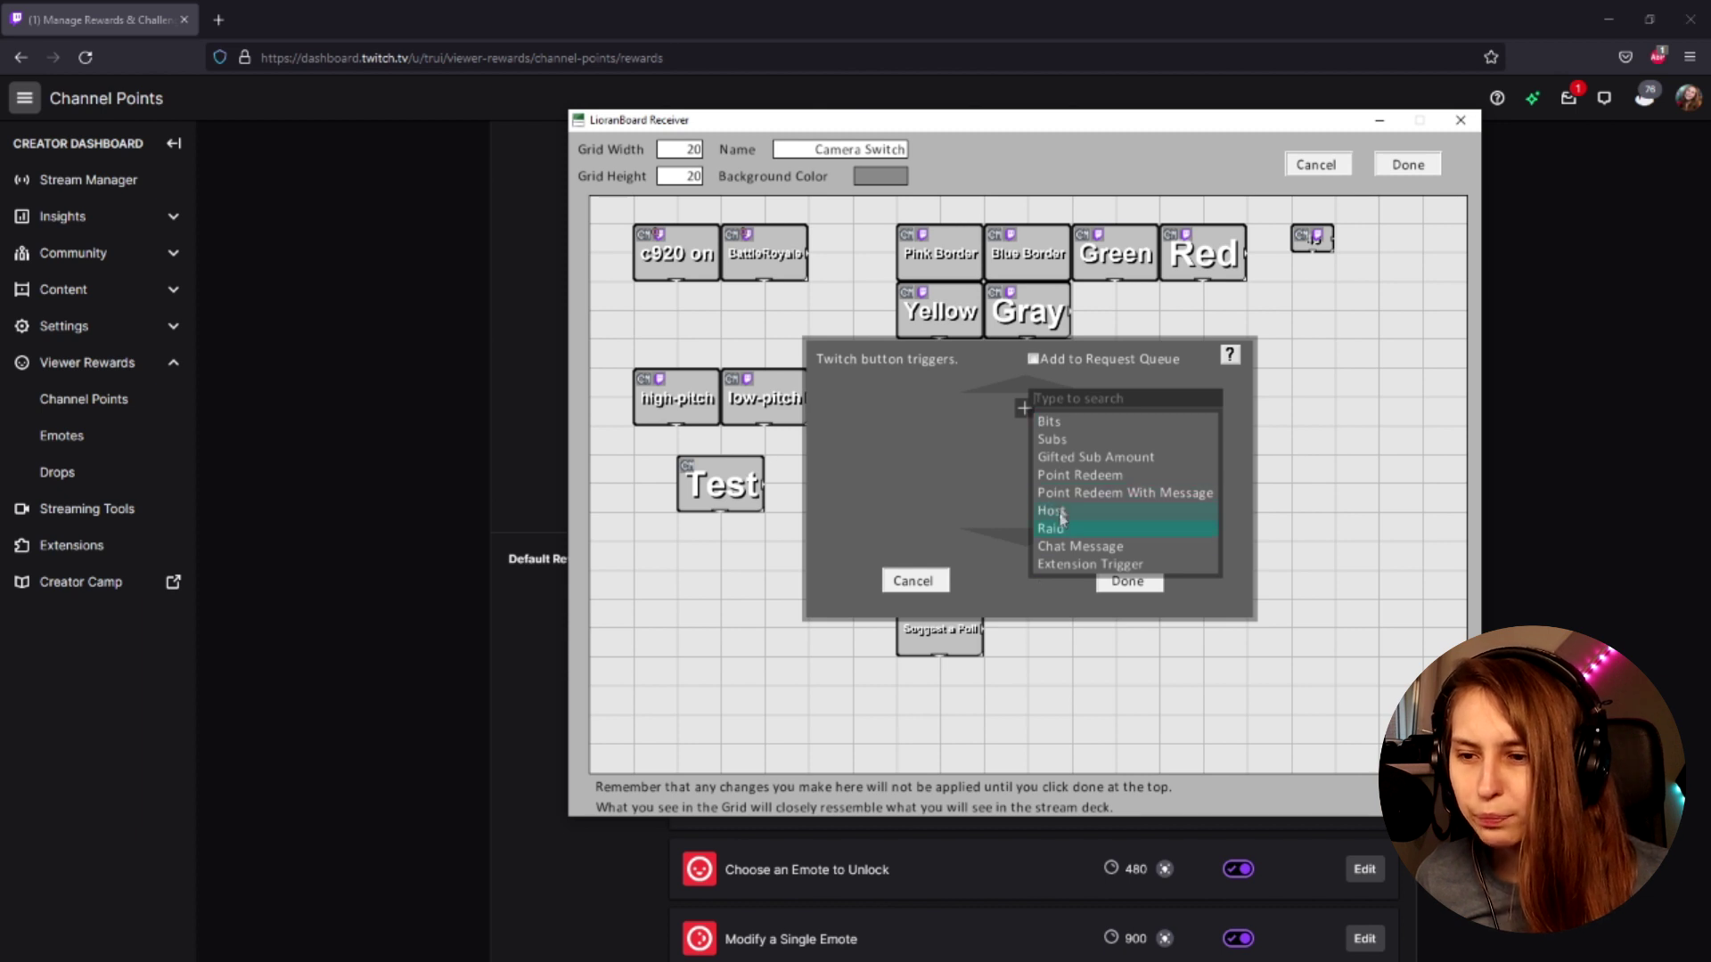
pyautogui.click(1058, 479)
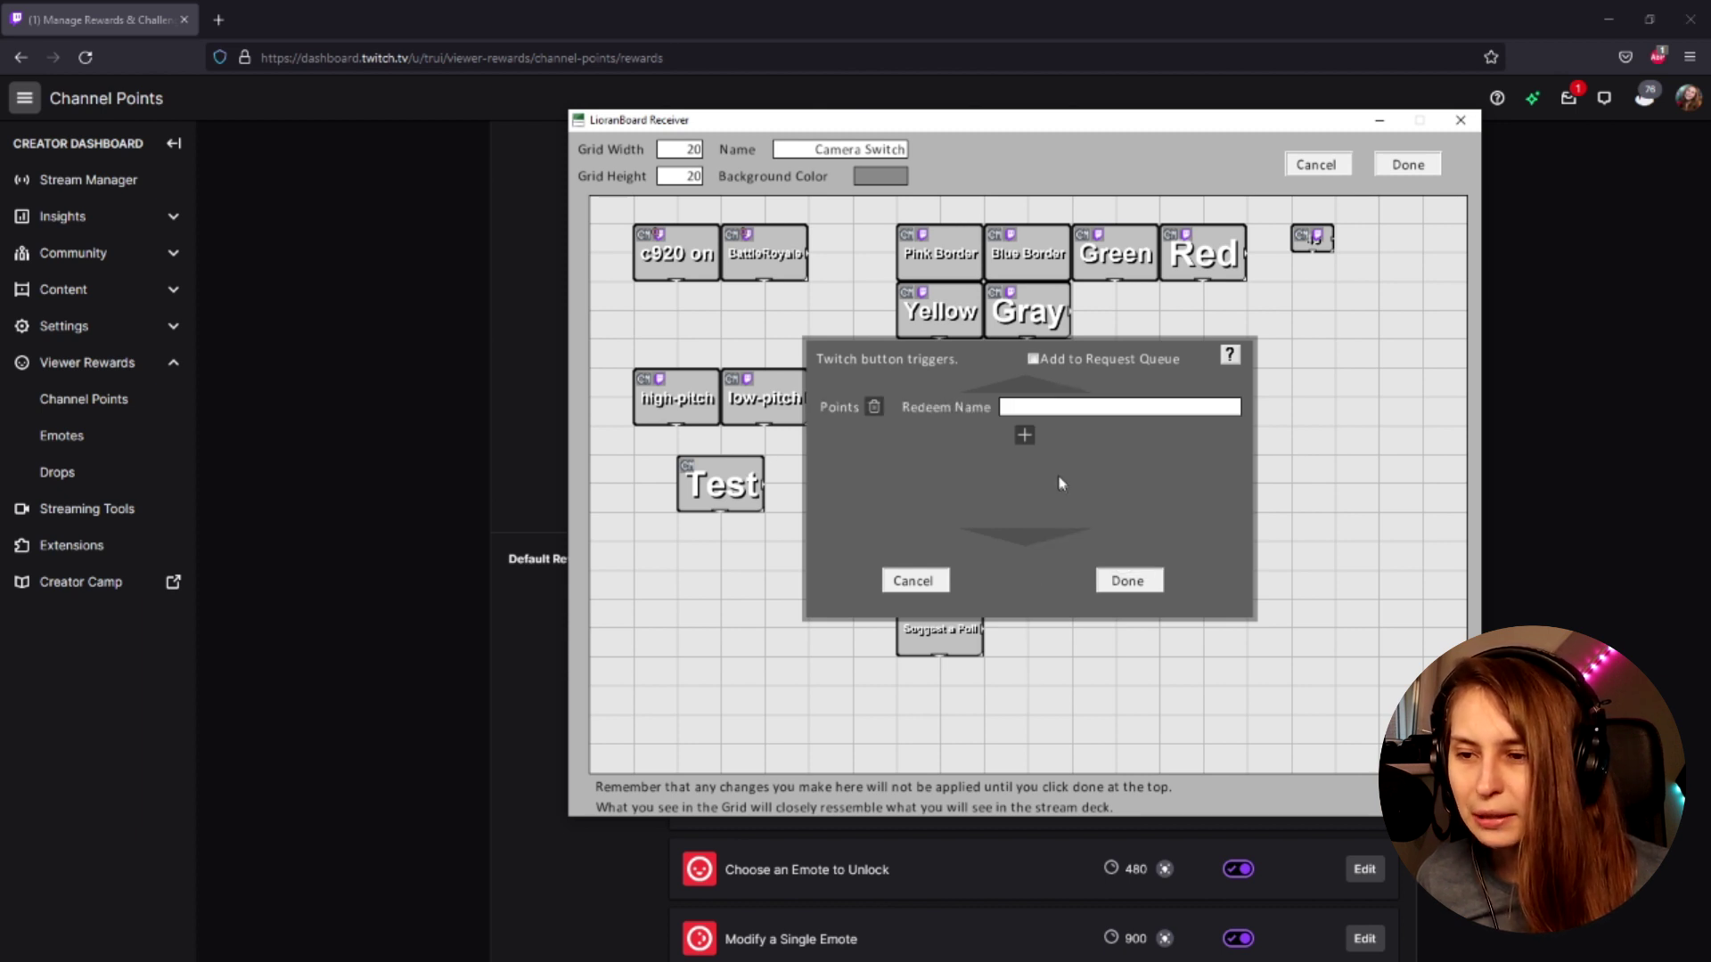
pyautogui.click(1063, 411)
pyautogui.write('Stop the stream!')
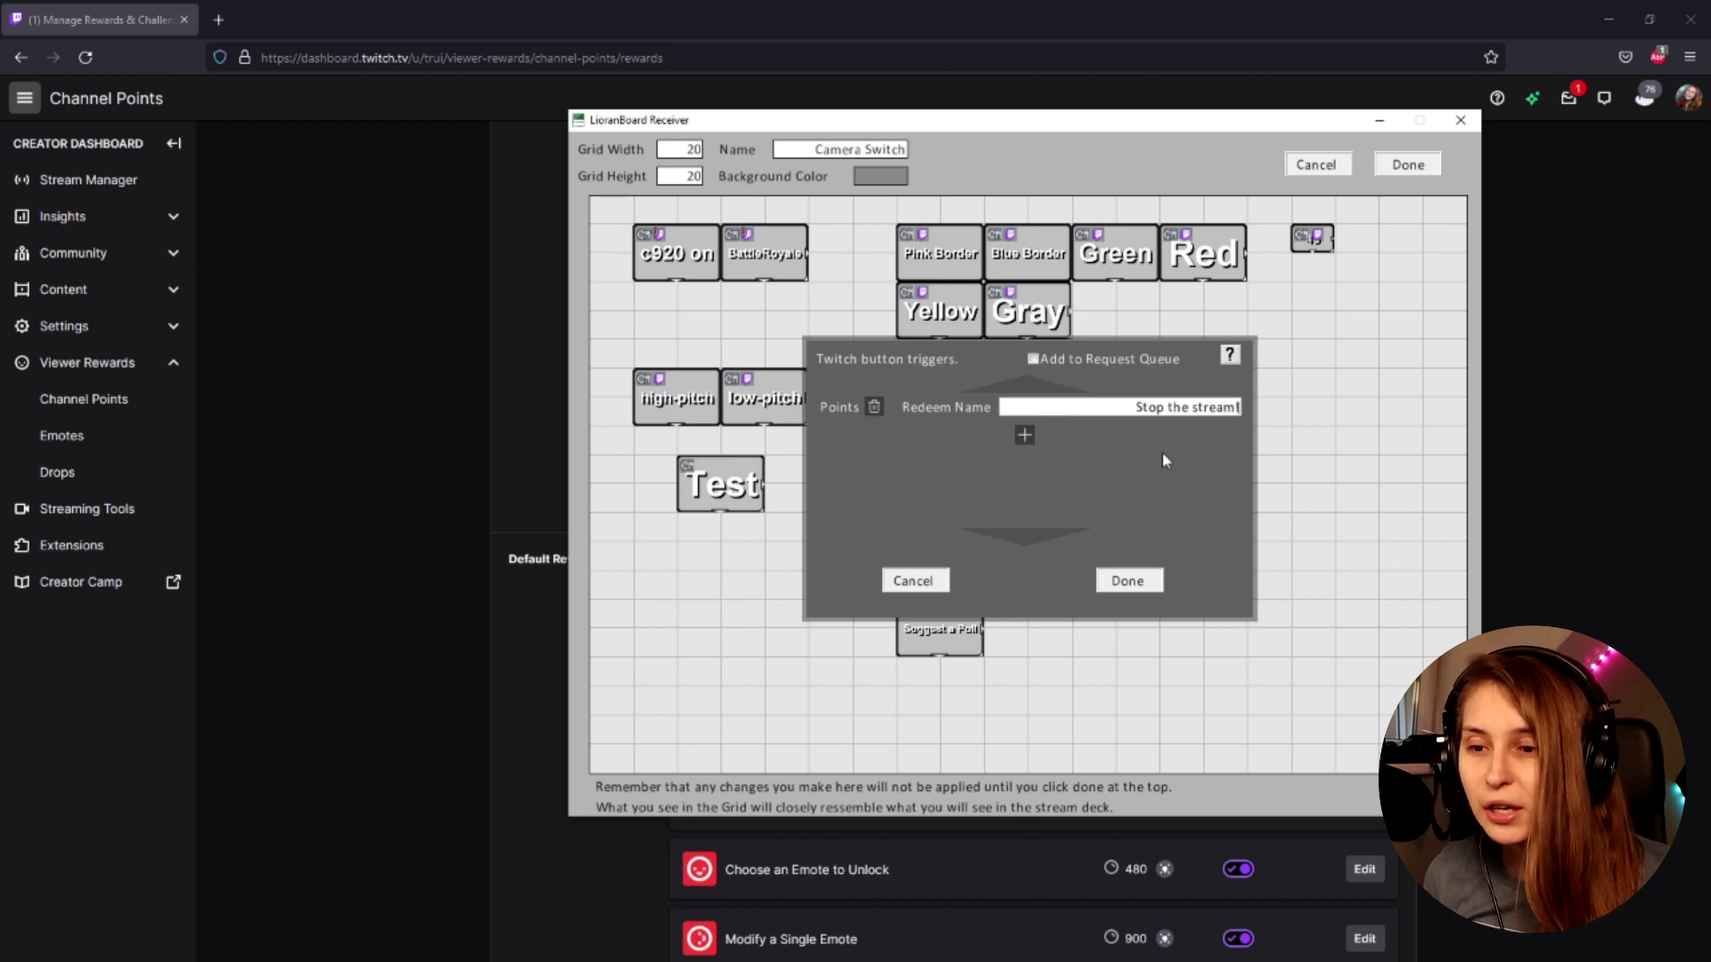
pyautogui.click(1150, 583)
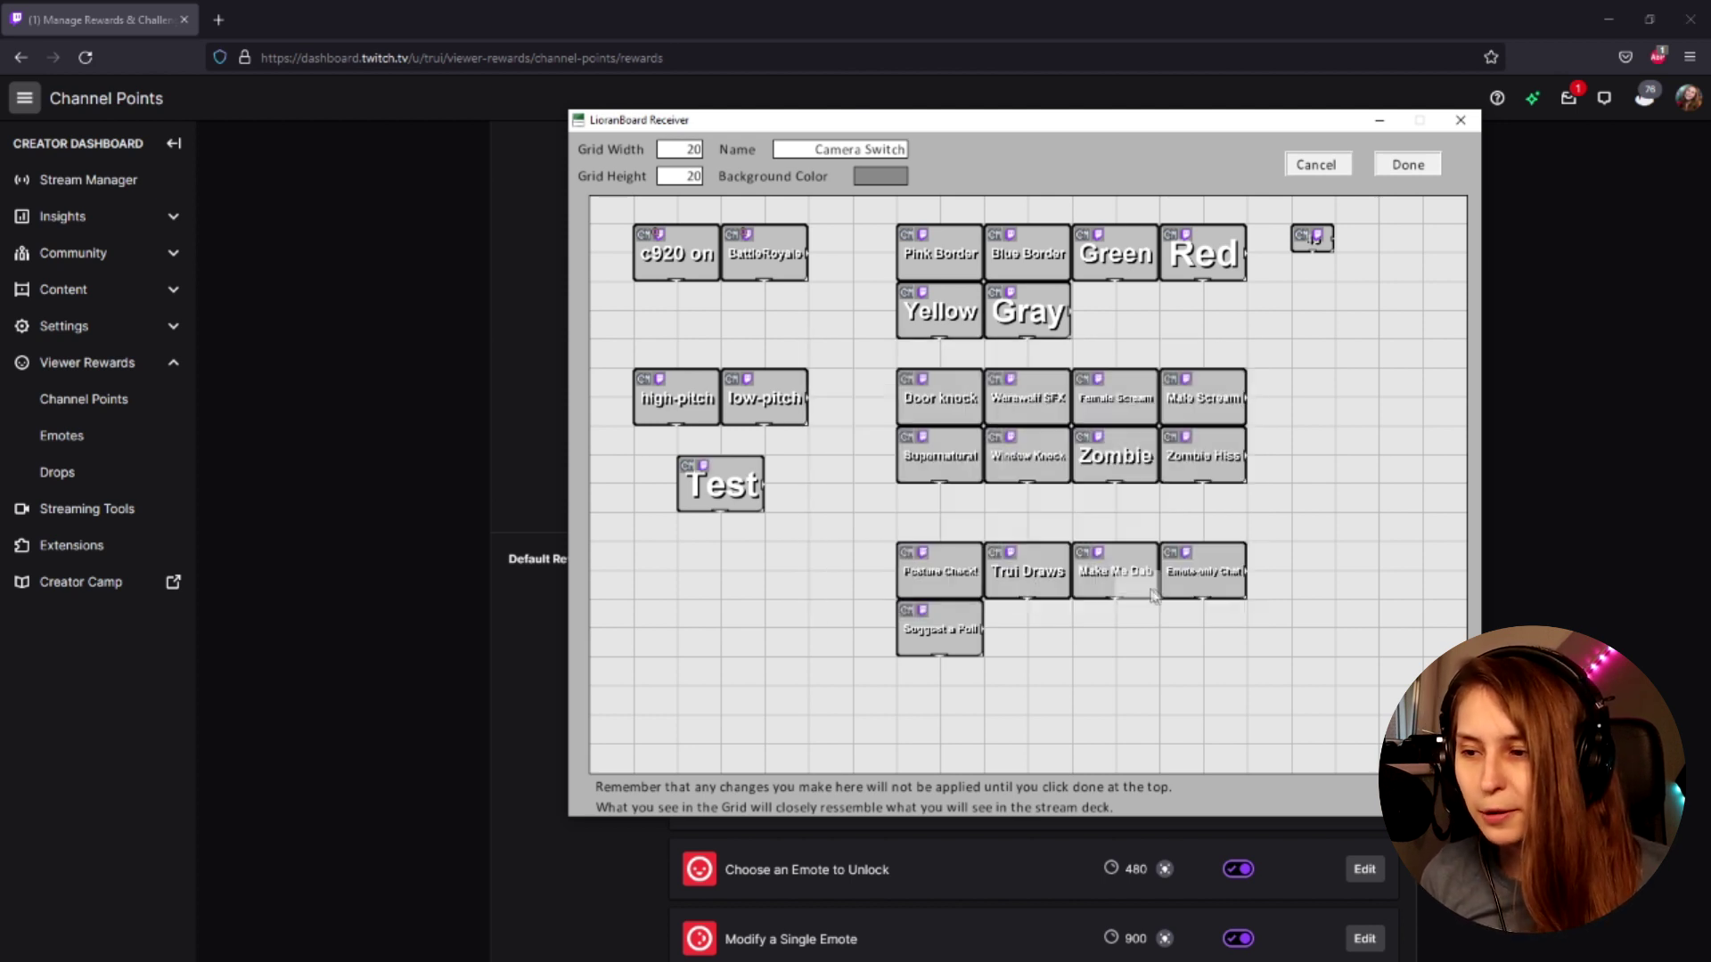
# - Set the Test button's command action to Stop Streaming and save the commands
pyautogui.rightClick(740, 476)
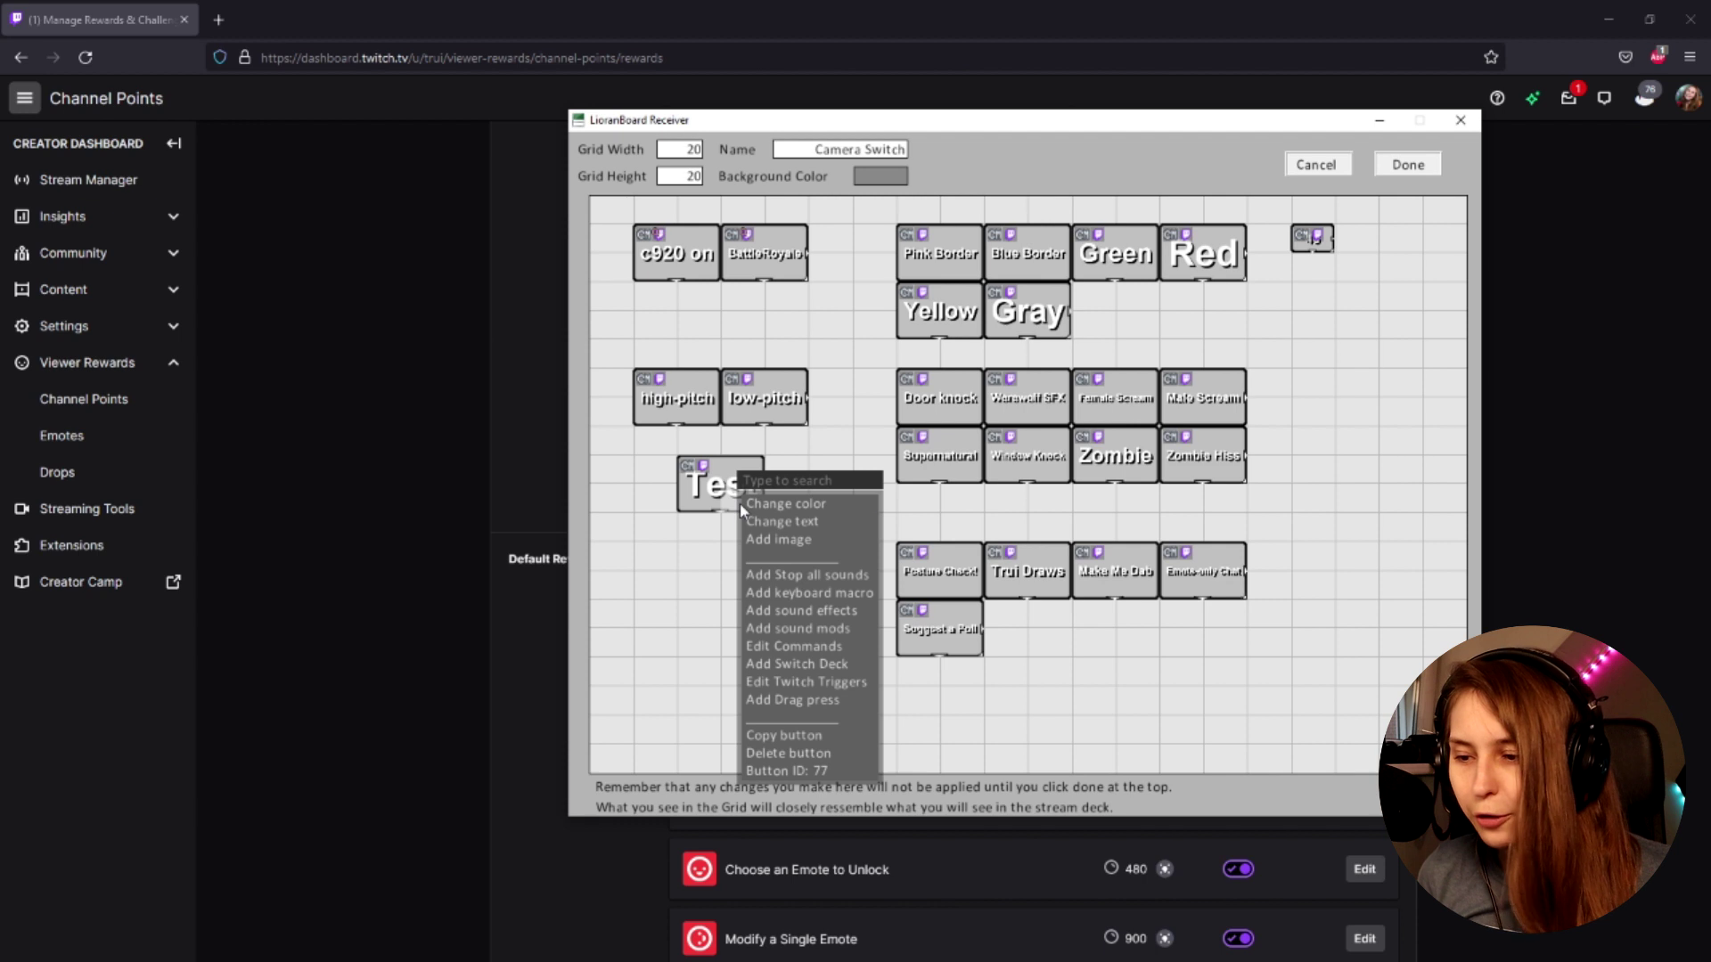
pyautogui.click(844, 648)
pyautogui.click(730, 335)
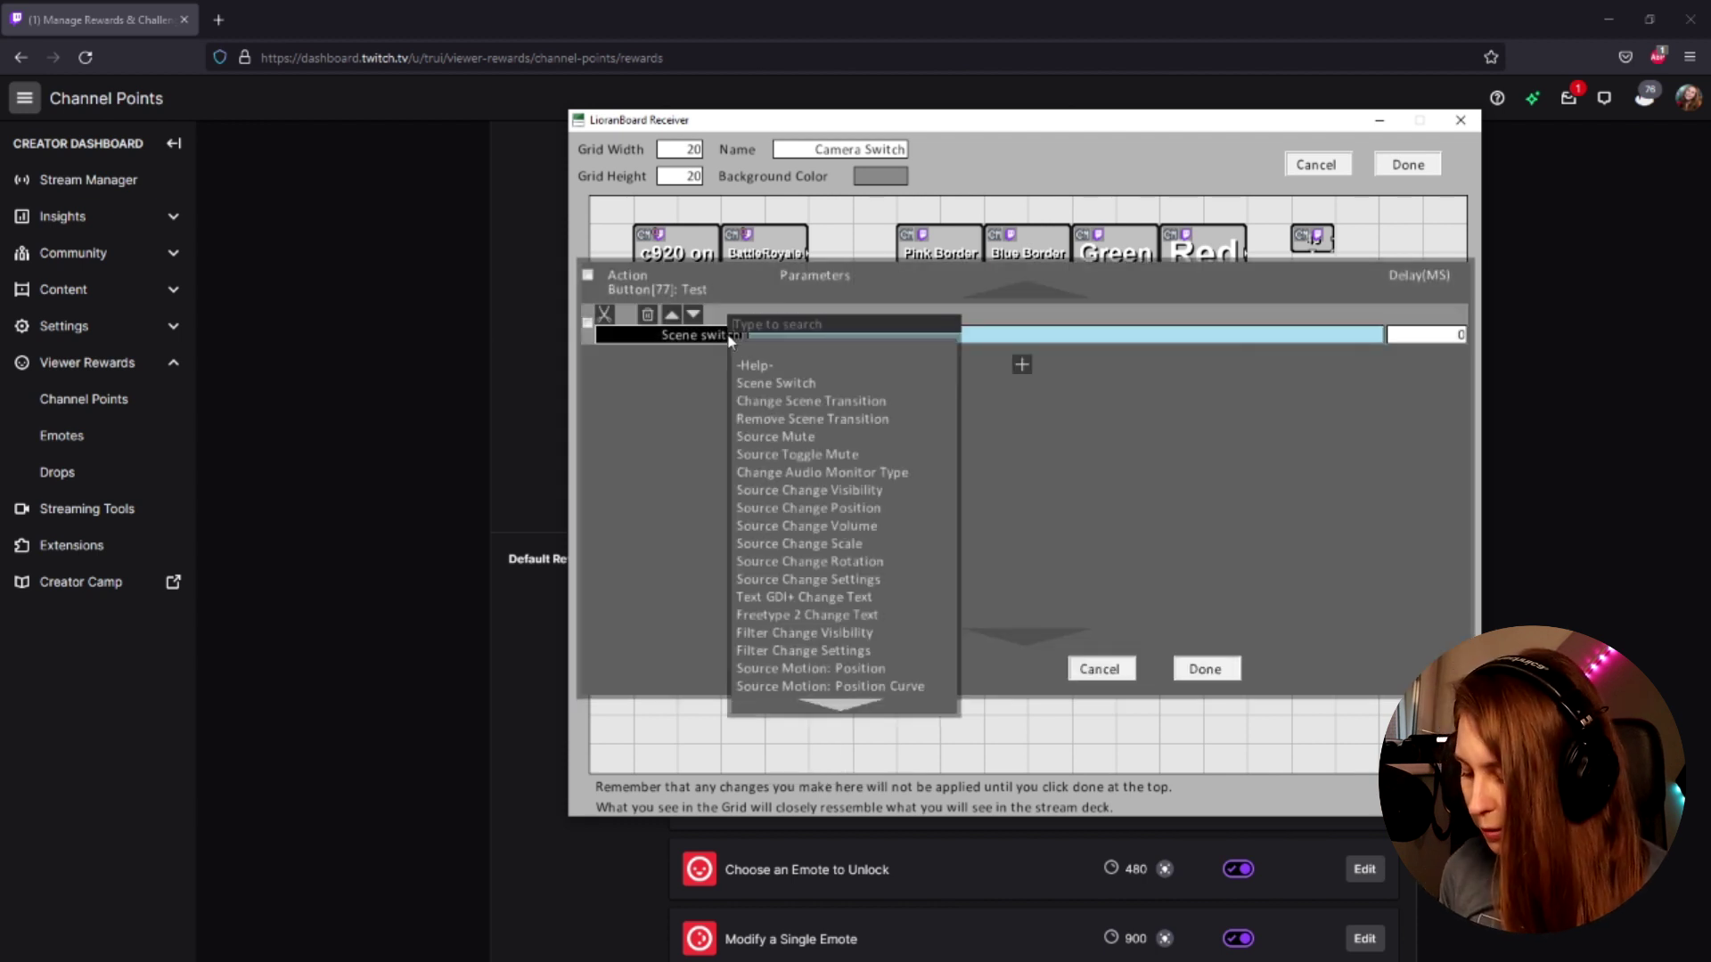
pyautogui.write('stop')
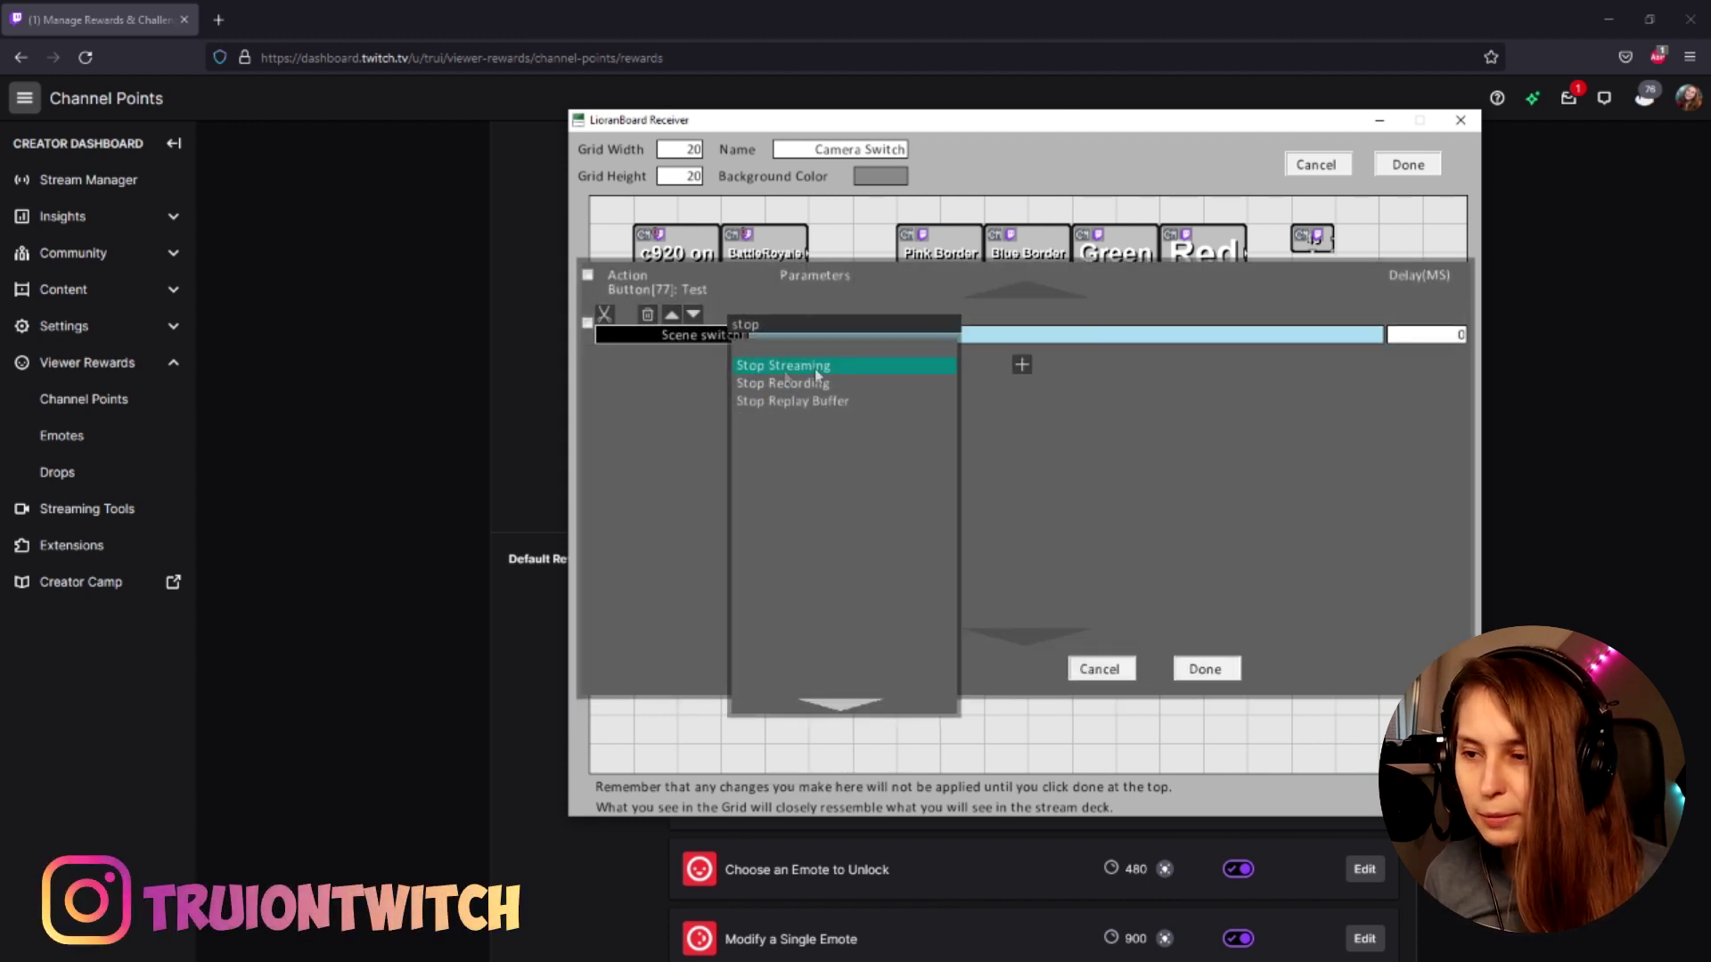
pyautogui.click(819, 373)
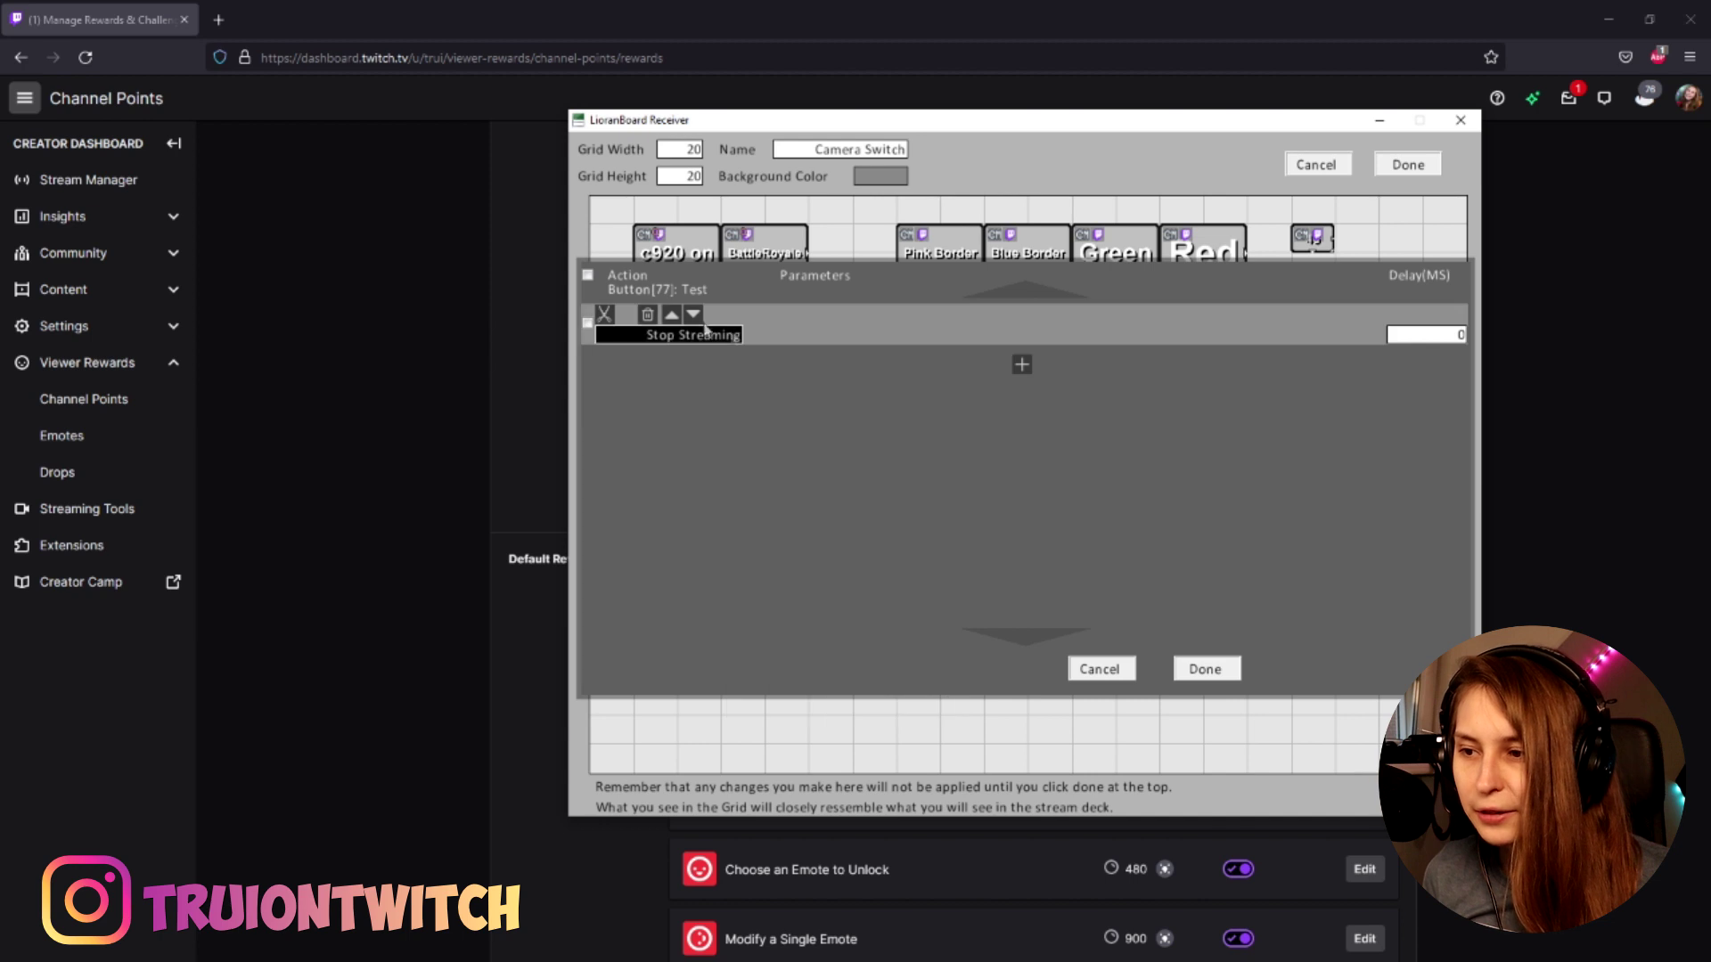
pyautogui.click(1196, 671)
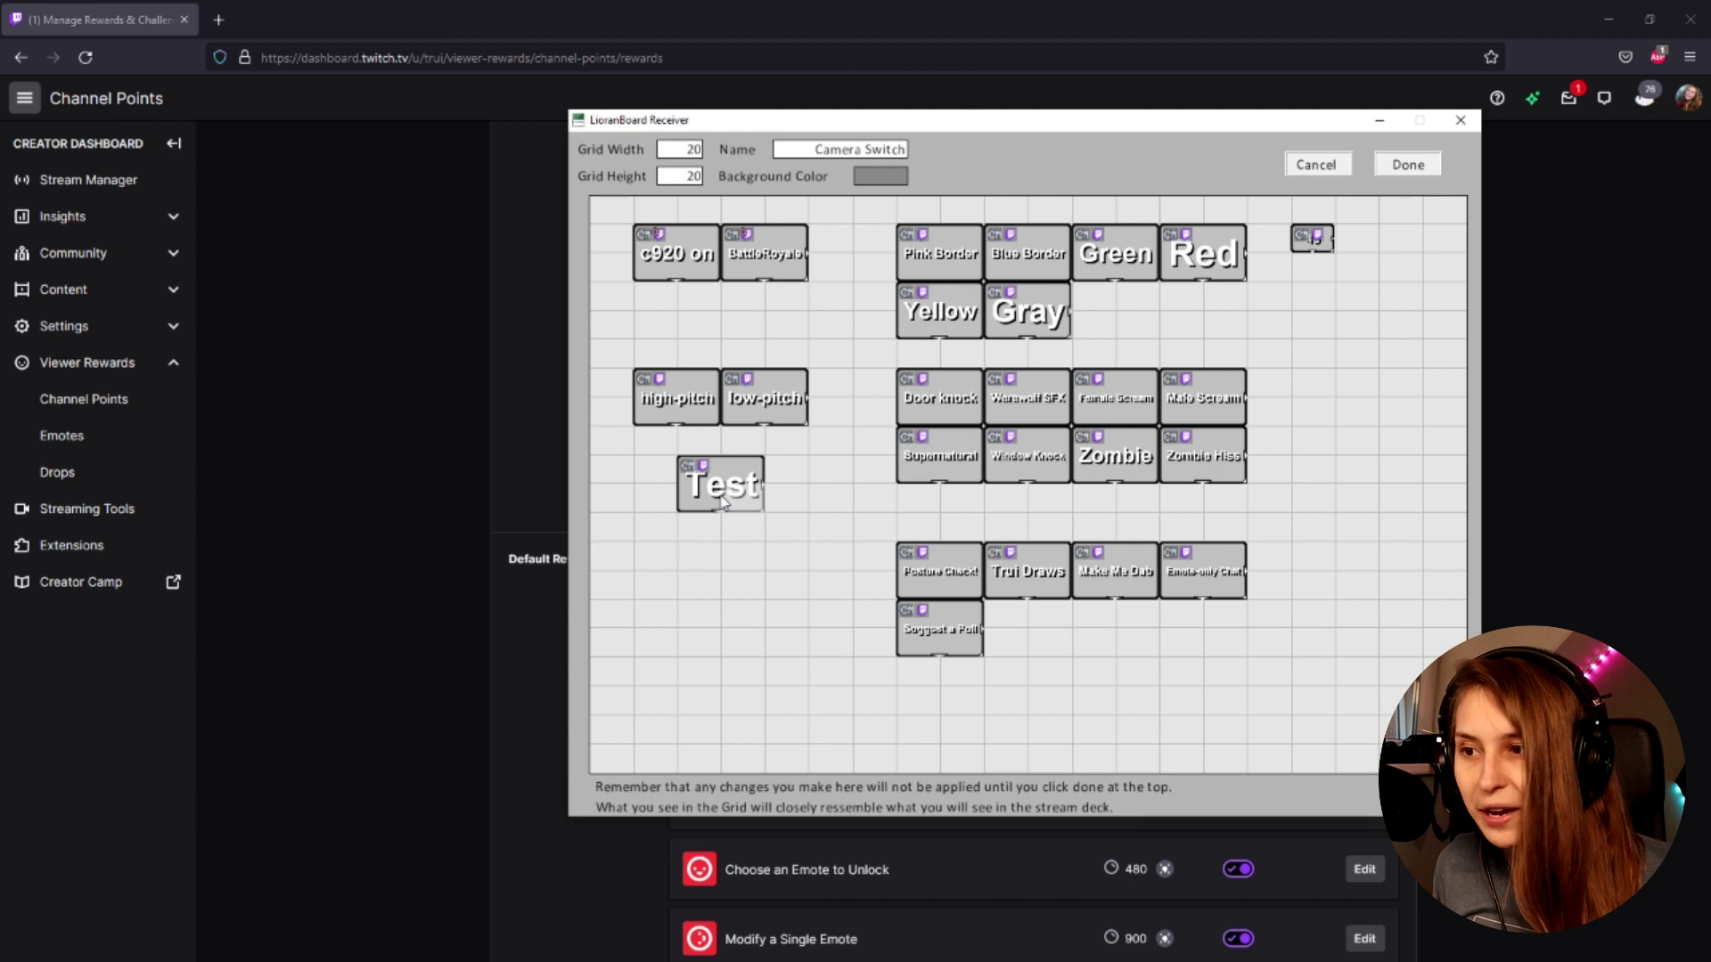
# - Add a second command row set to Scene Switch on the Test button, then close the editor
pyautogui.rightClick(725, 481)
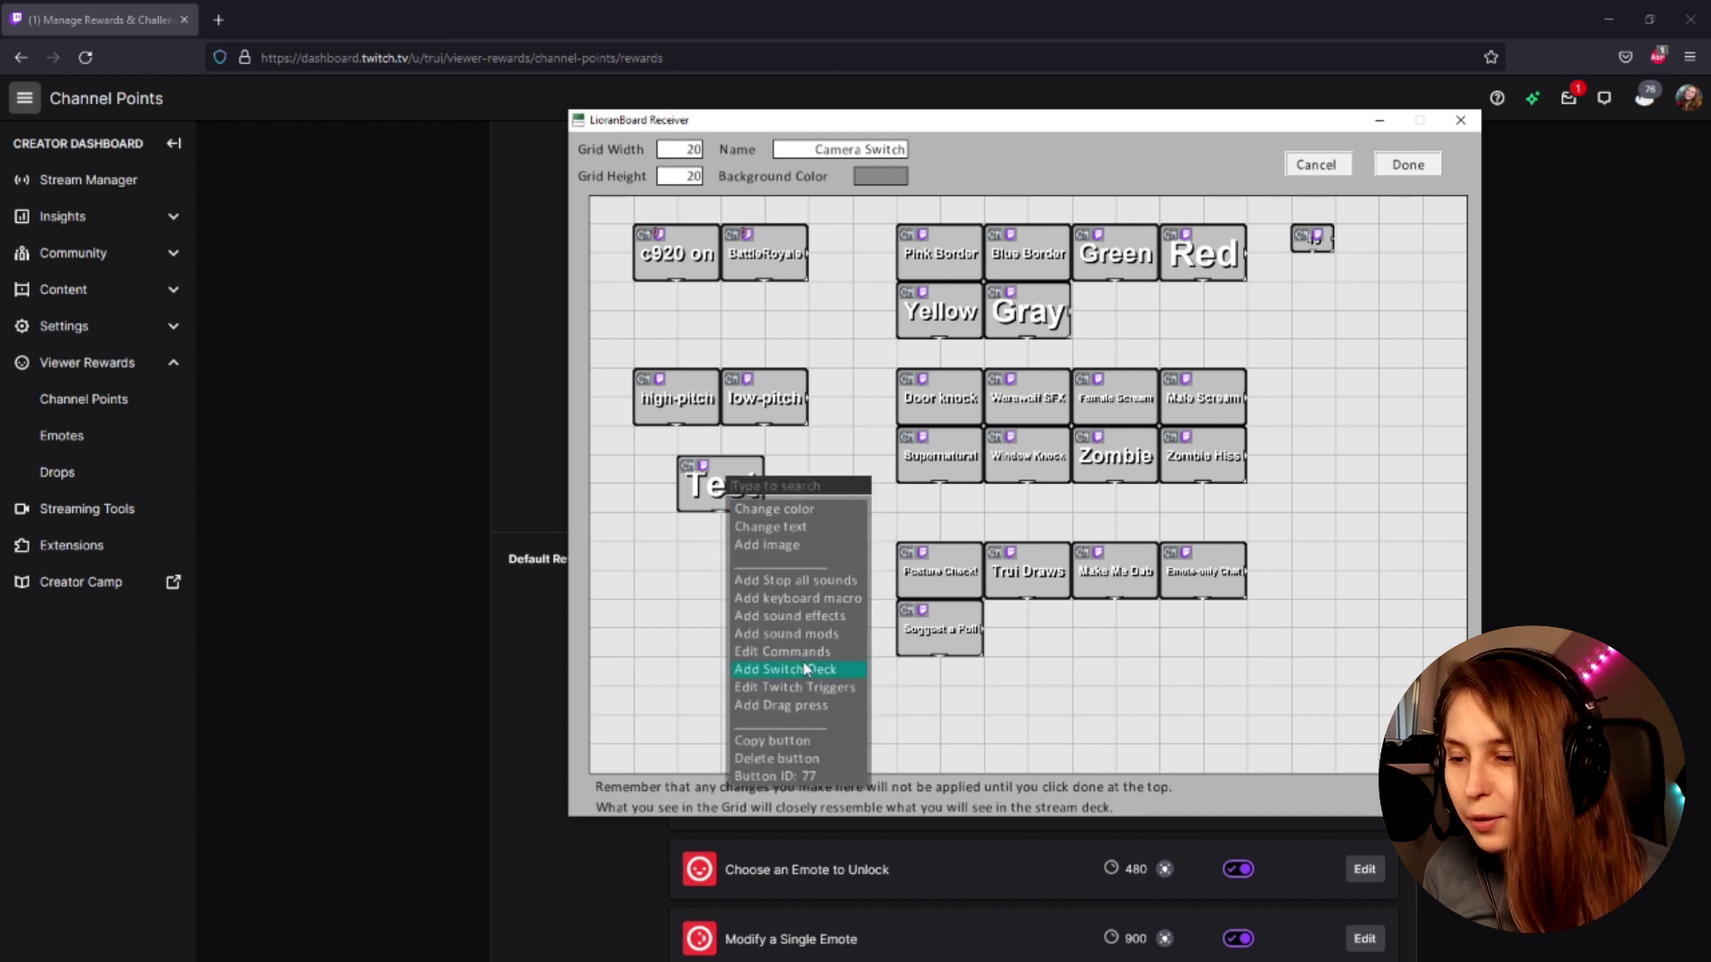
pyautogui.click(807, 670)
pyautogui.click(1024, 365)
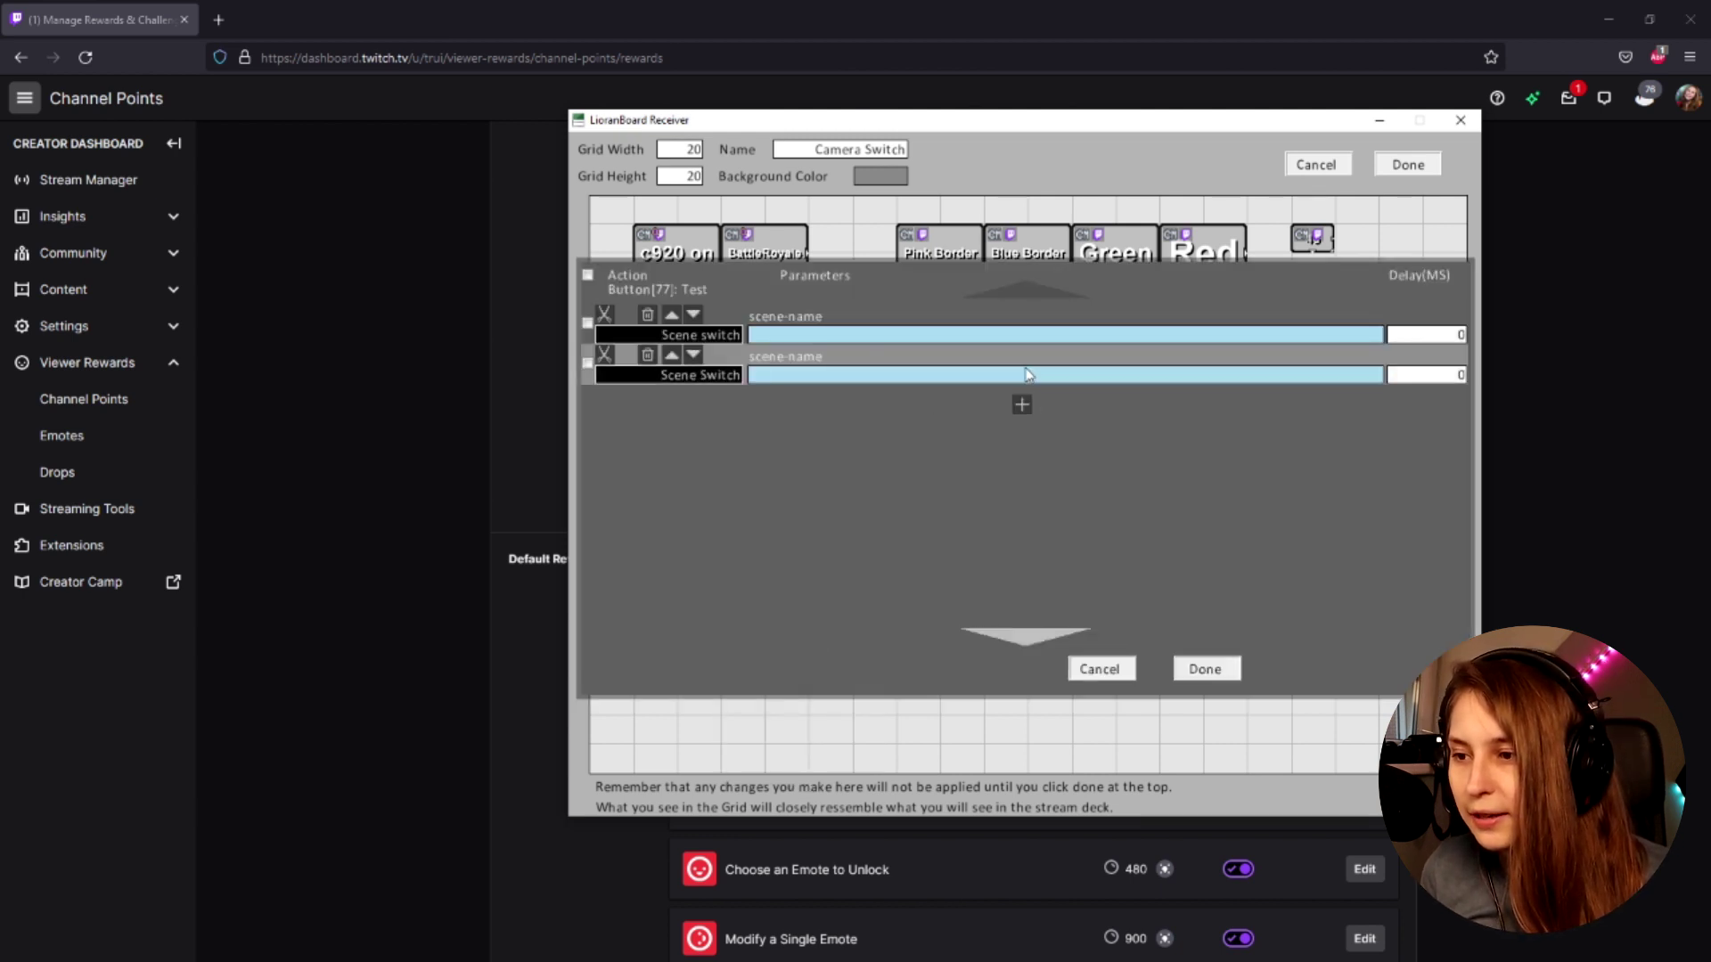
pyautogui.click(675, 375)
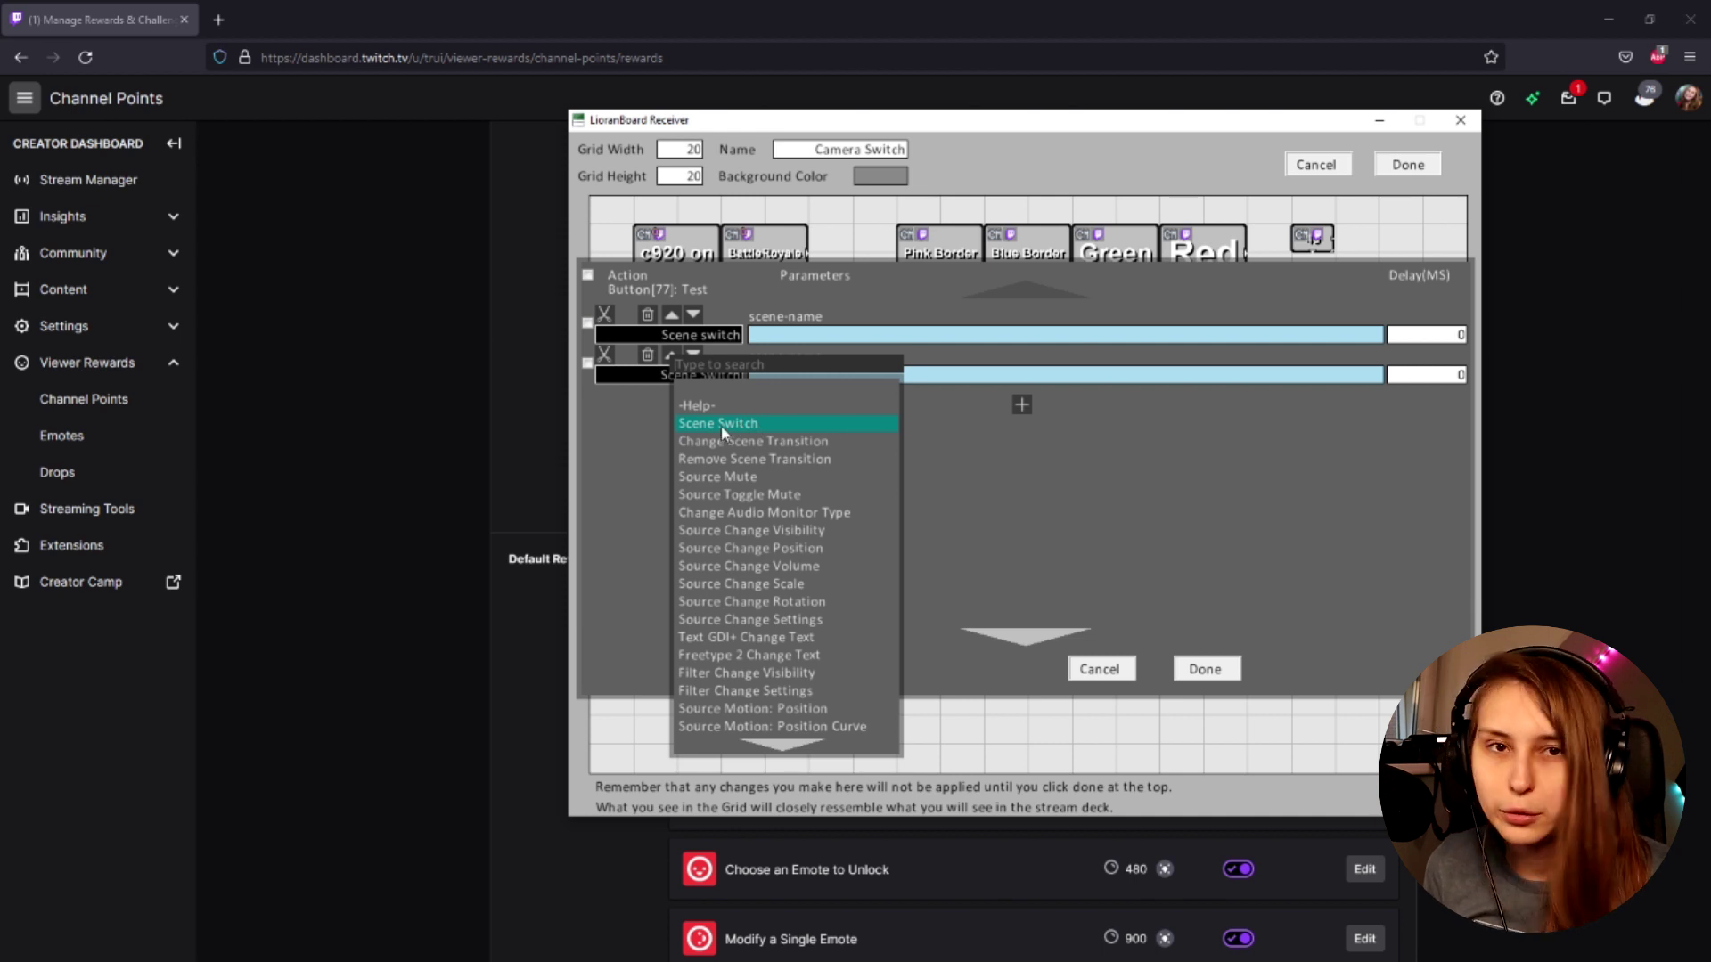
pyautogui.scroll(-1, 750, 484)
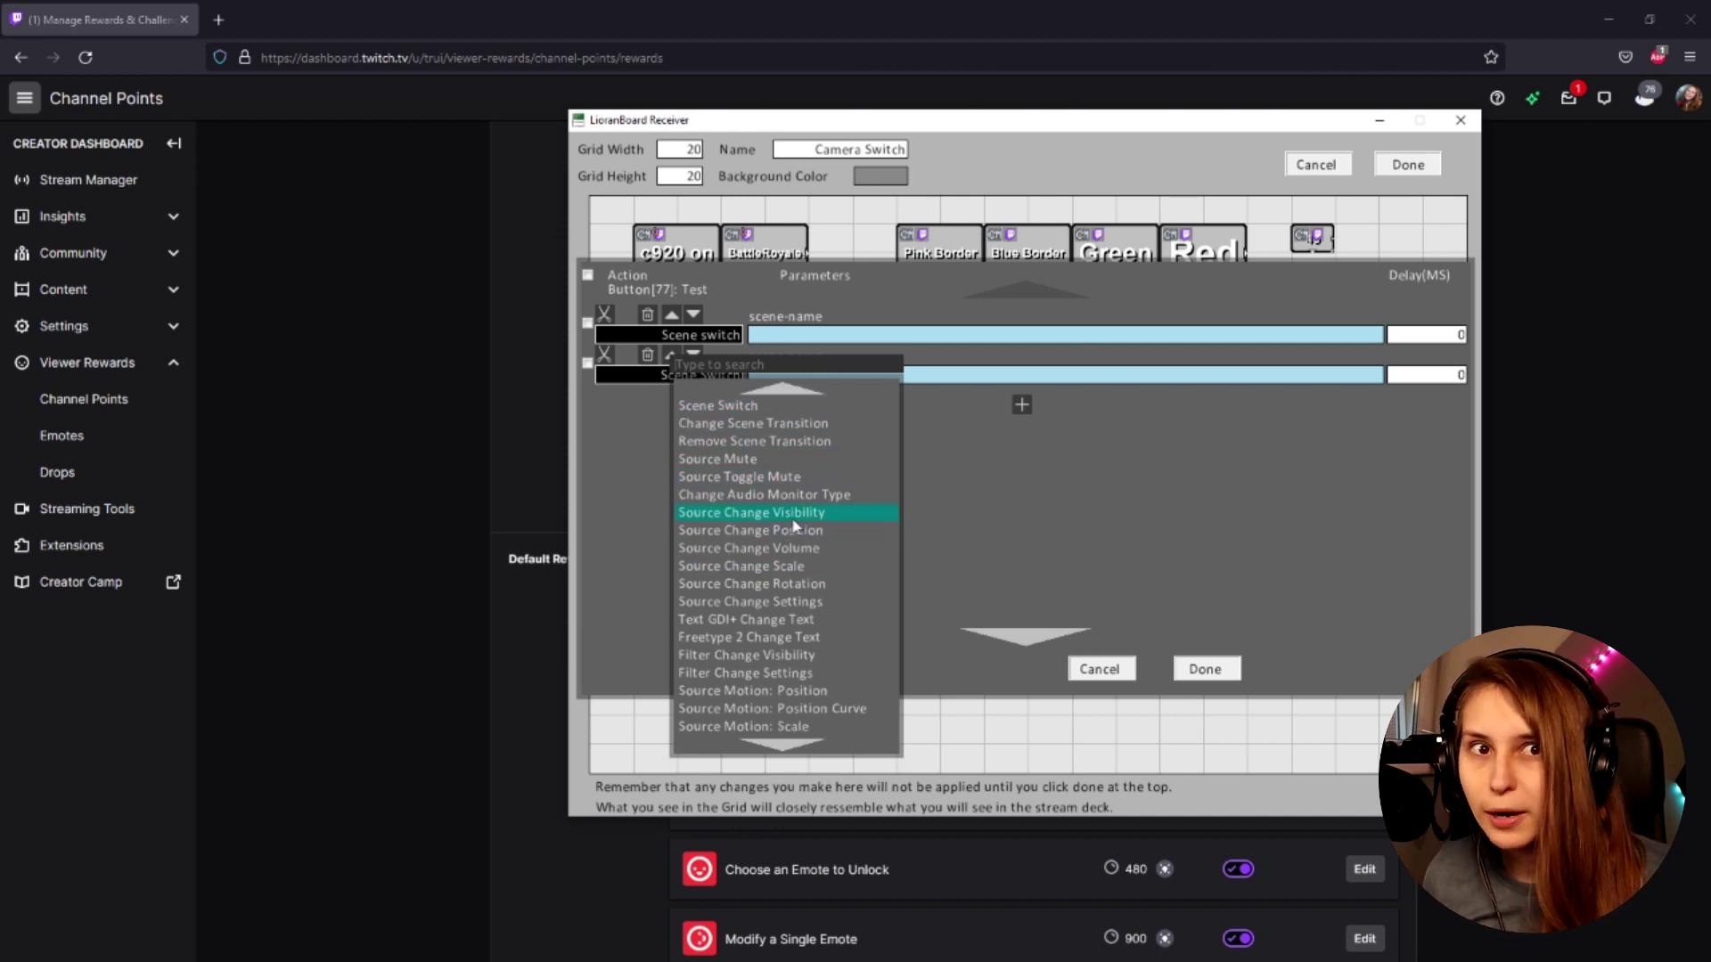
pyautogui.click(1038, 463)
pyautogui.click(1200, 663)
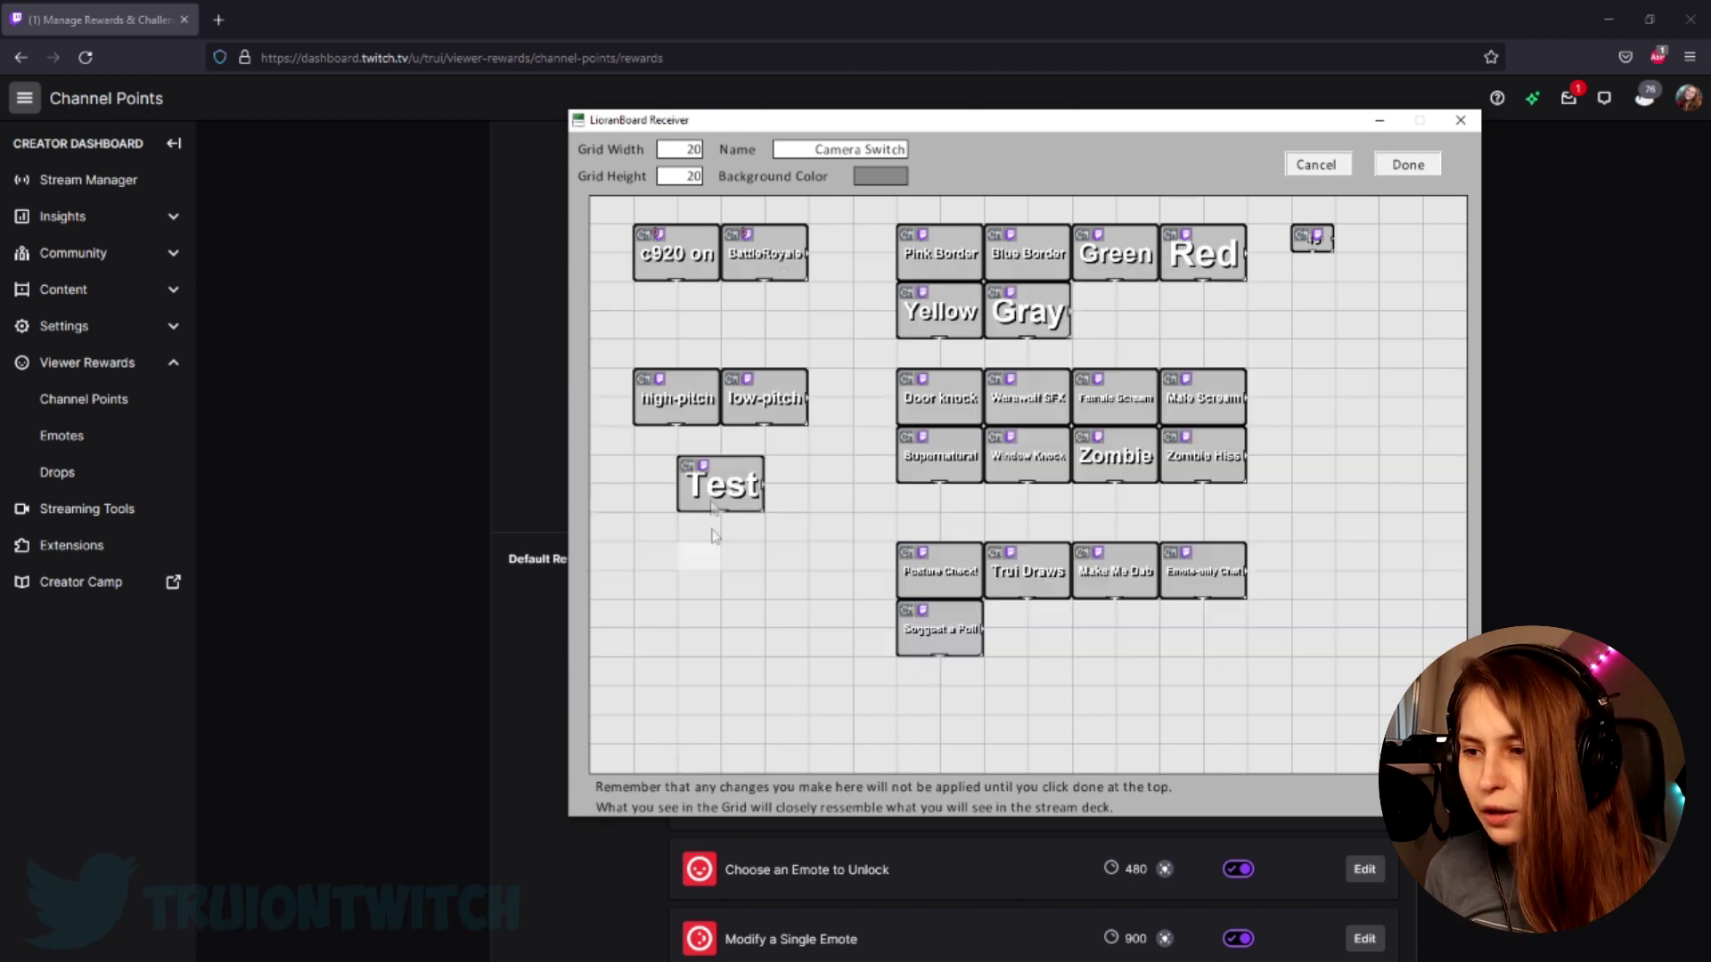
pyautogui.rightClick(707, 479)
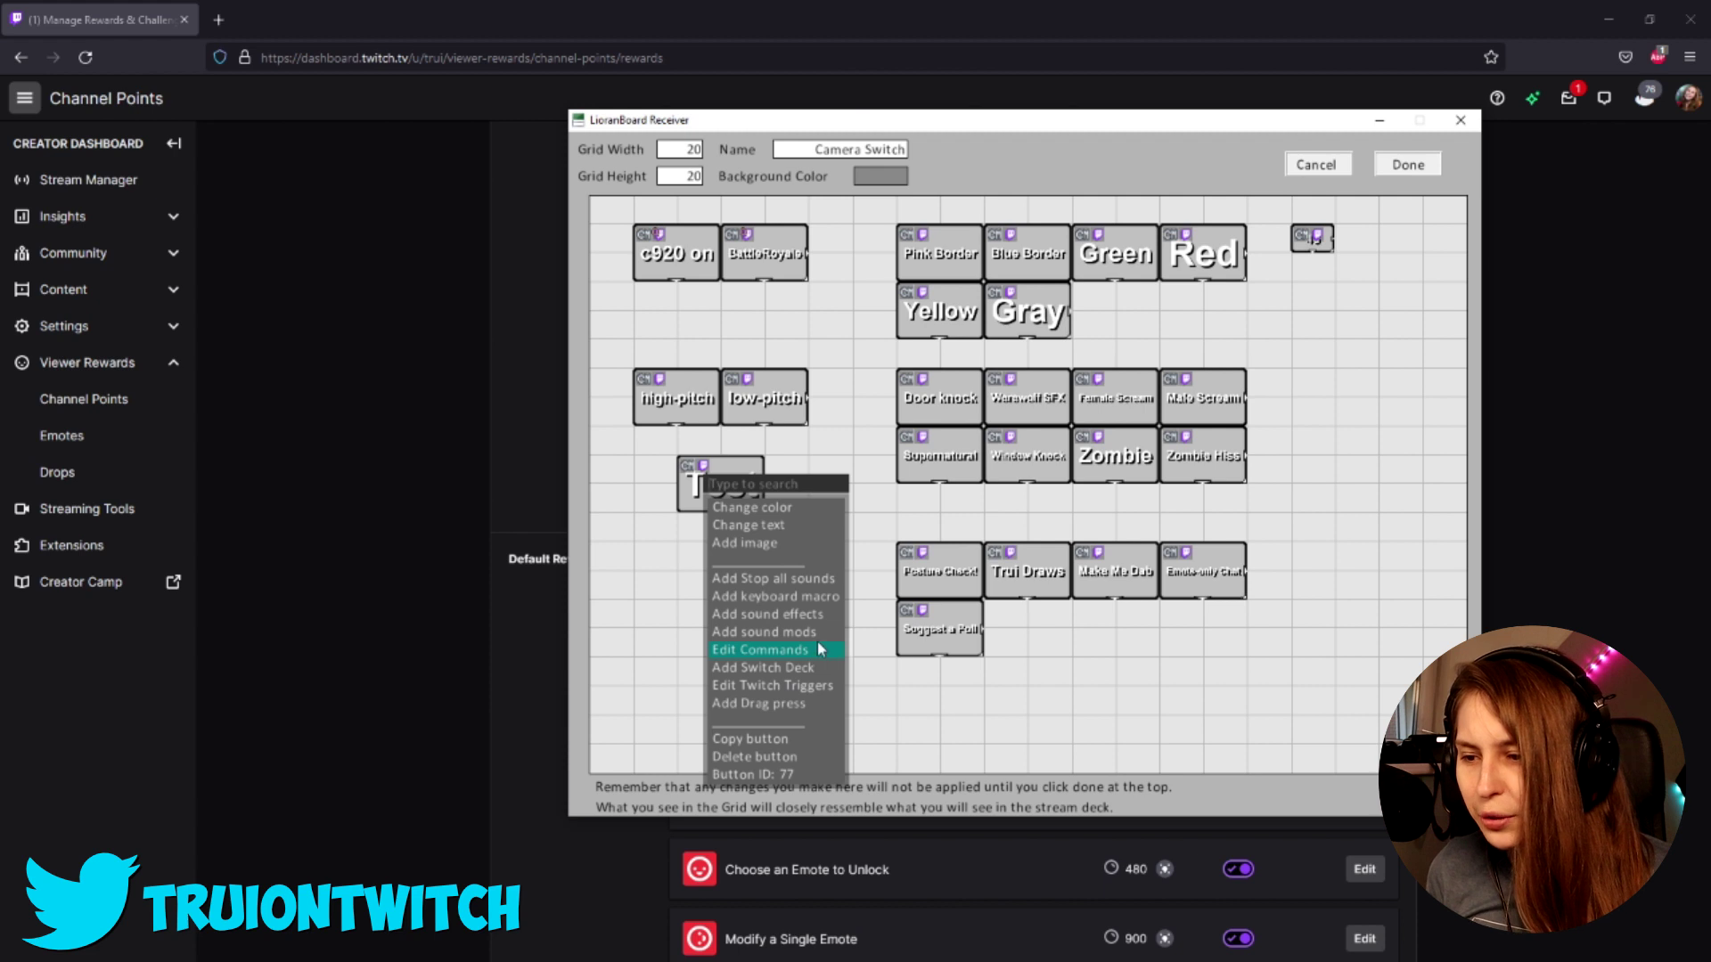
# - Add a Subs trigger type in the Test button's Twitch triggers list
pyautogui.click(827, 687)
pyautogui.click(1024, 435)
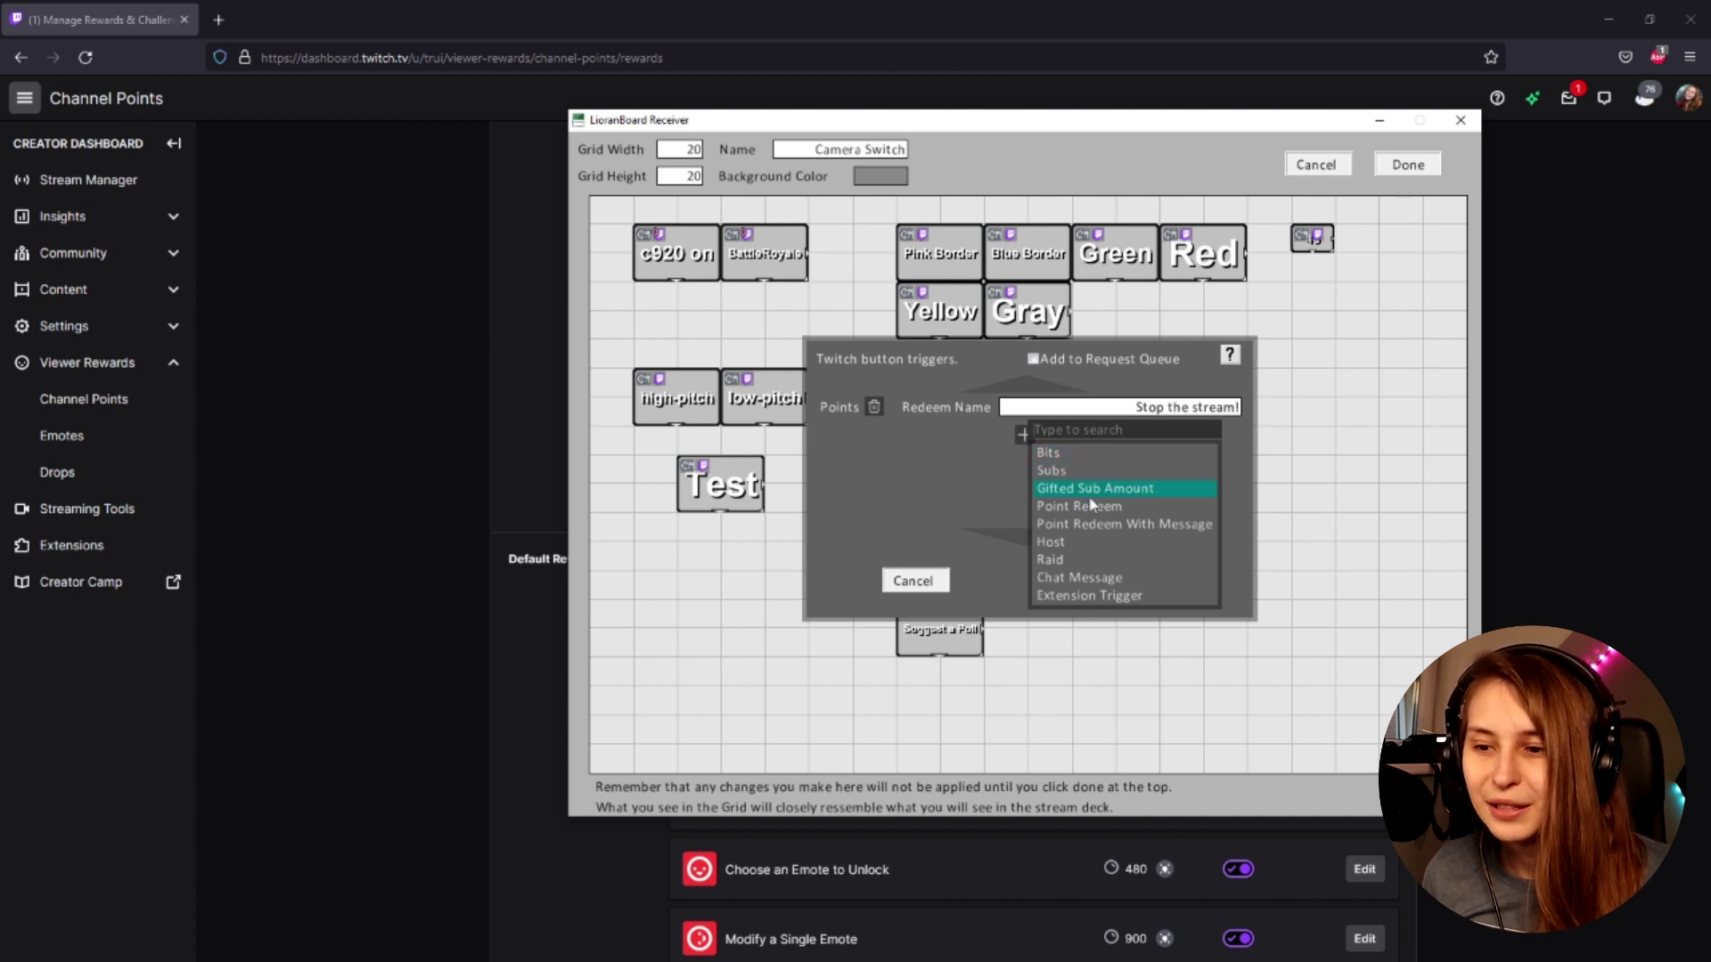
pyautogui.click(1070, 472)
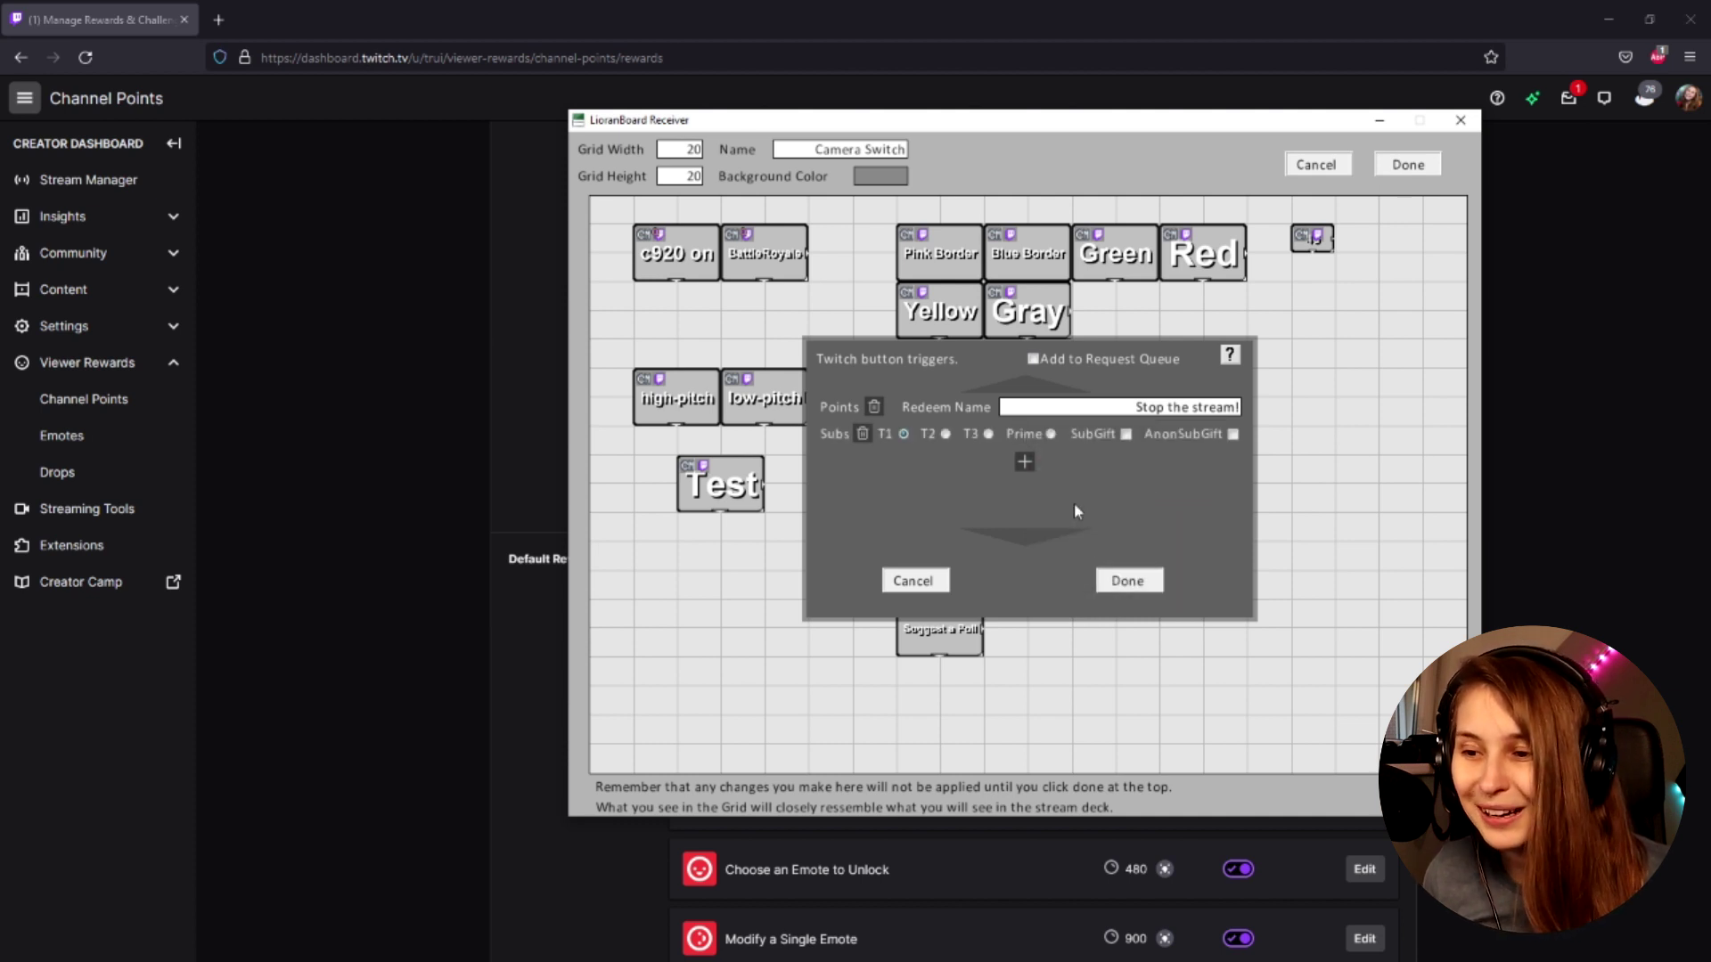